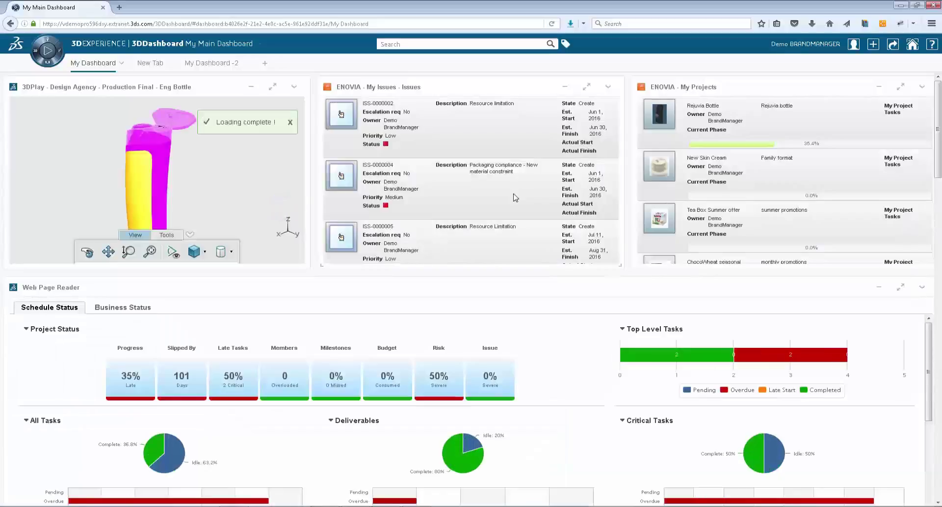
Switch the 3DCompass to the Requirements Manager role and search its apps for 'proj'.
click(53, 44)
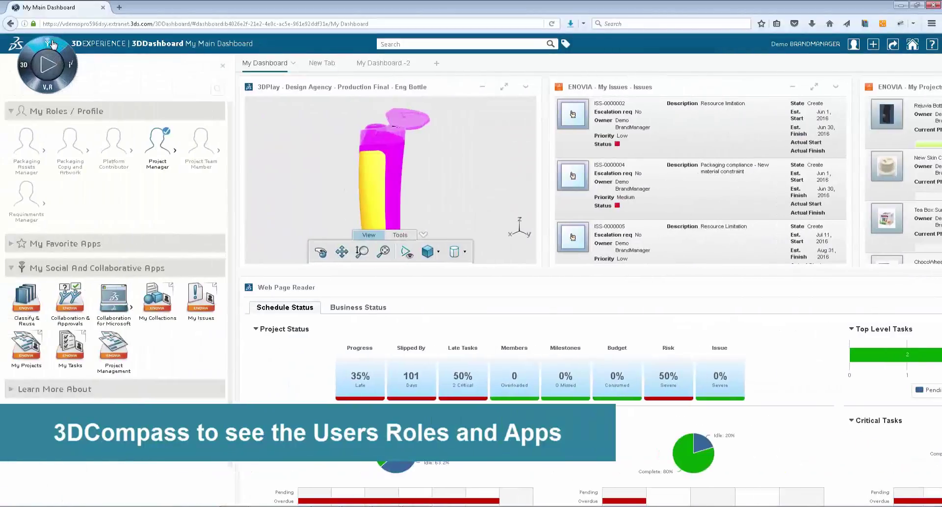
click(113, 154)
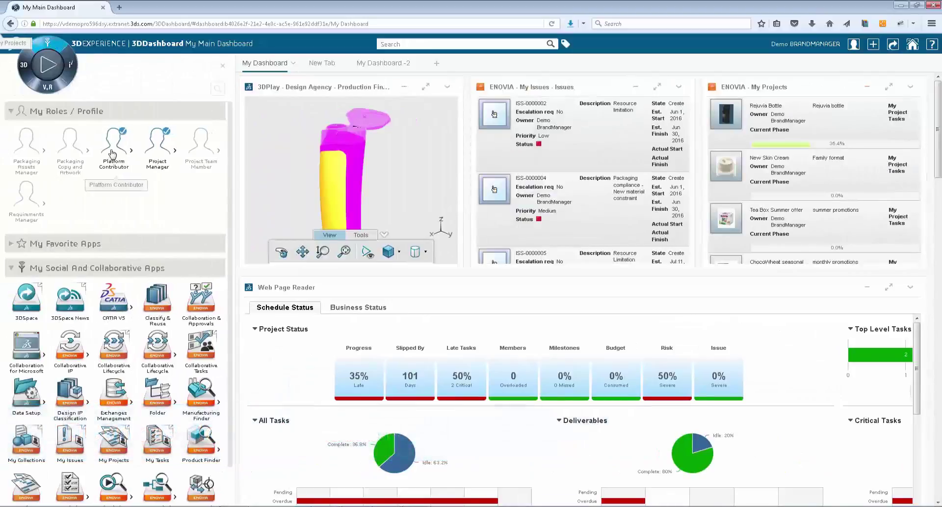
click(112, 154)
click(22, 204)
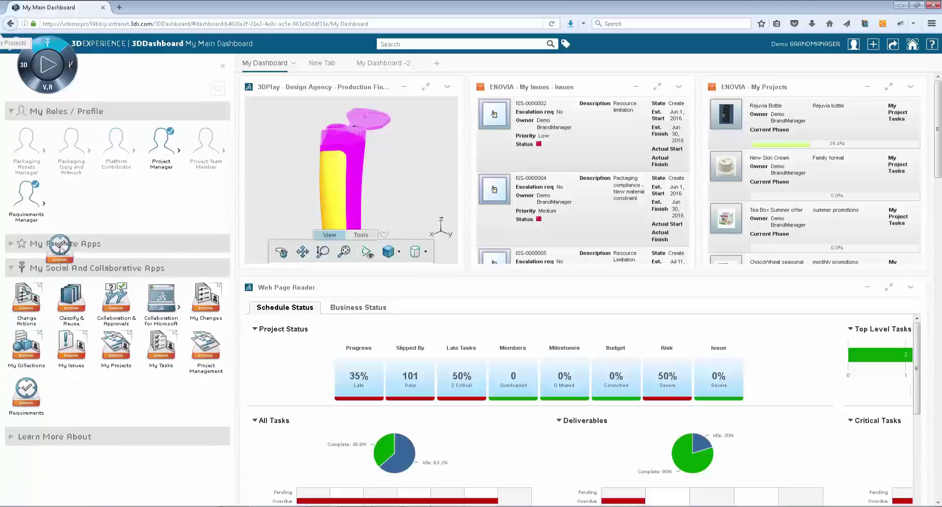
click(217, 88)
text(pro)
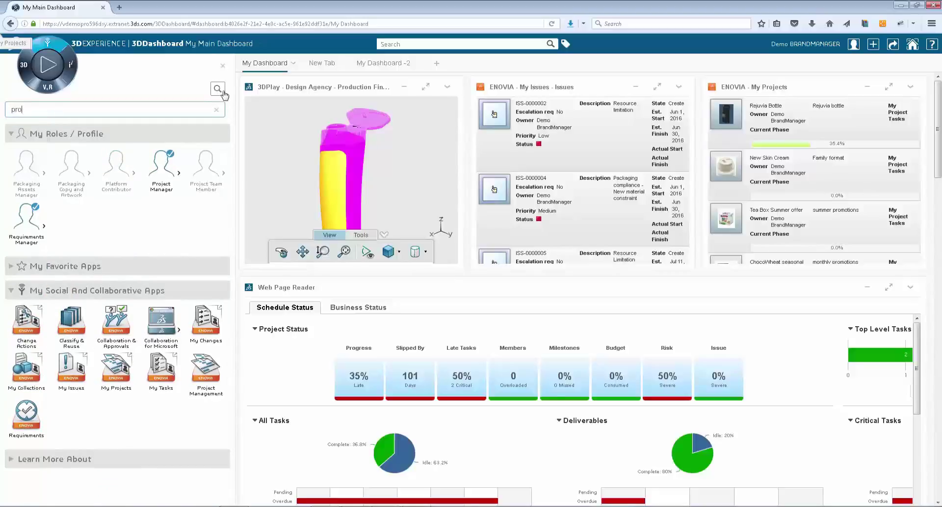
text(j)
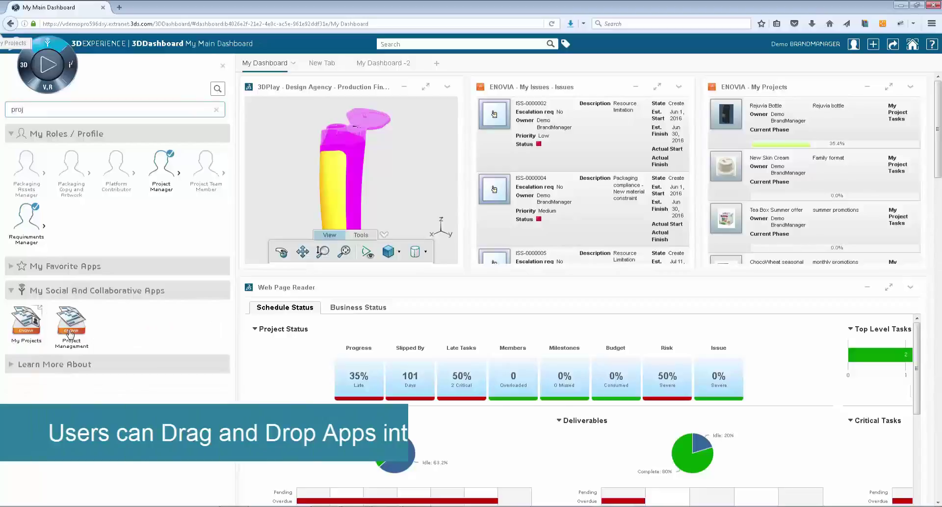
Add Project Management to My Favorite Apps, confirm it is listed, and close the compass.
drag(70, 333, 45, 273)
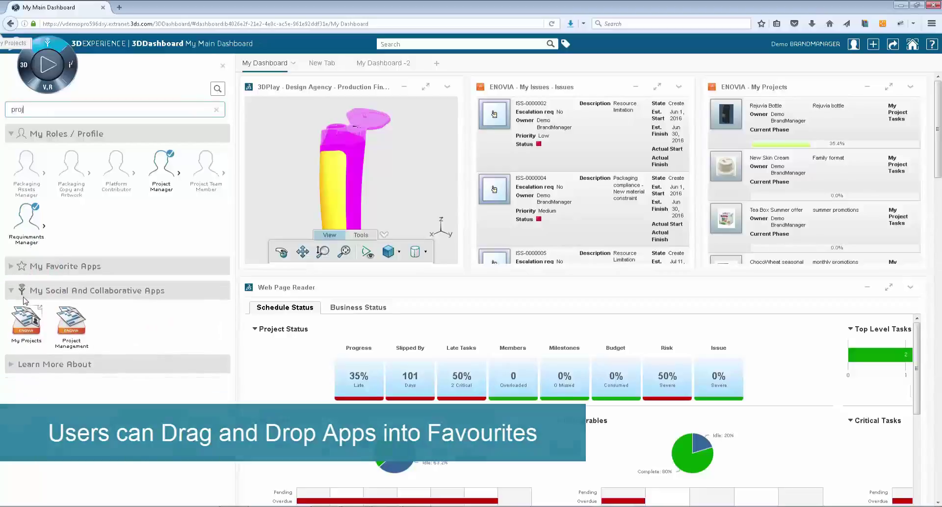
click(216, 110)
click(12, 266)
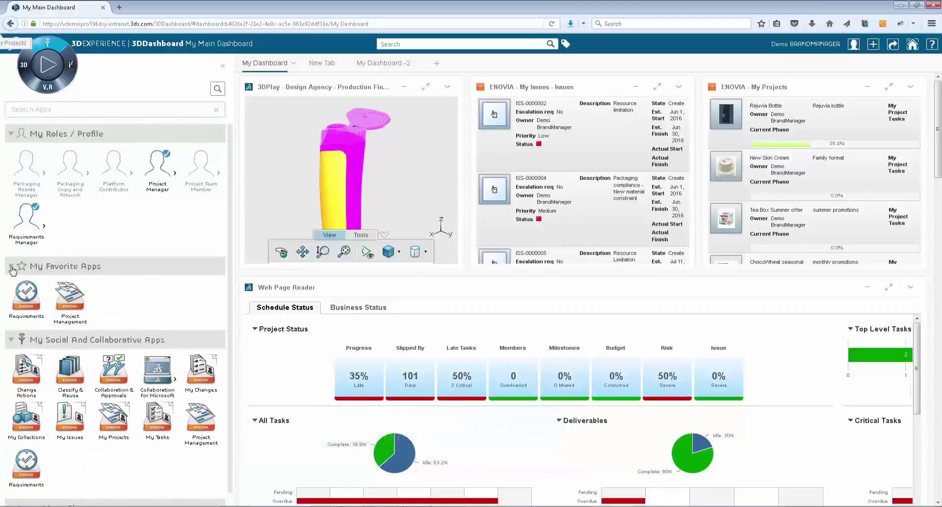
click(50, 49)
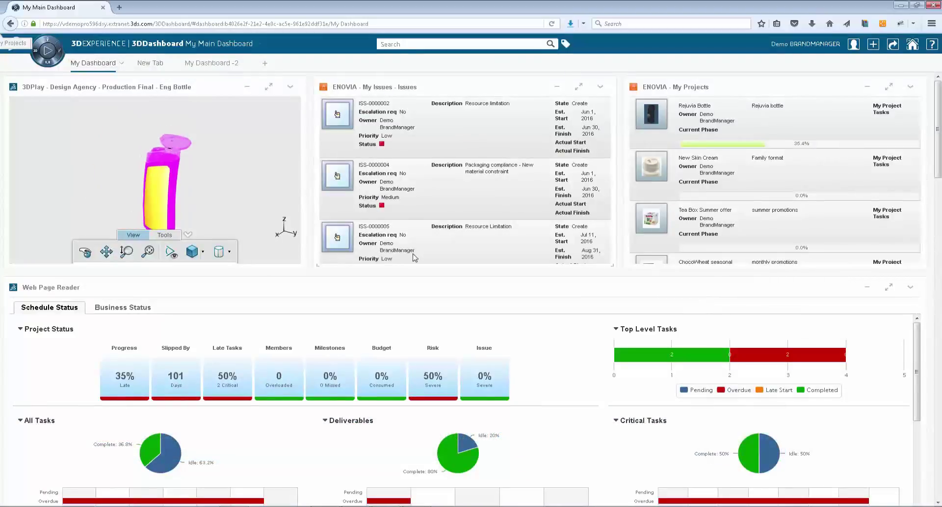
mouse_move(765, 354)
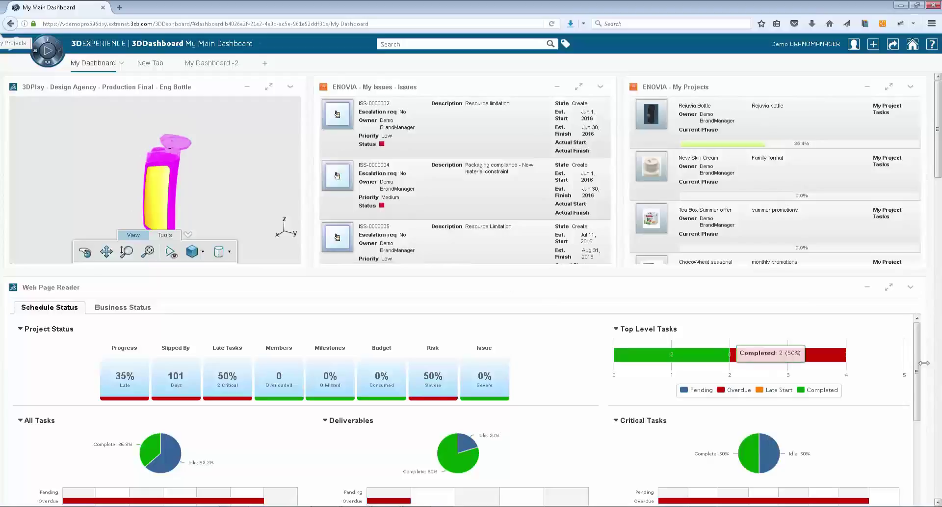
Scroll the Web Page Reader charts on My Main Dashboard.
mouse_move(917, 345)
mouse_down()
mouse_move(925, 387)
mouse_move(897, 350)
mouse_up()
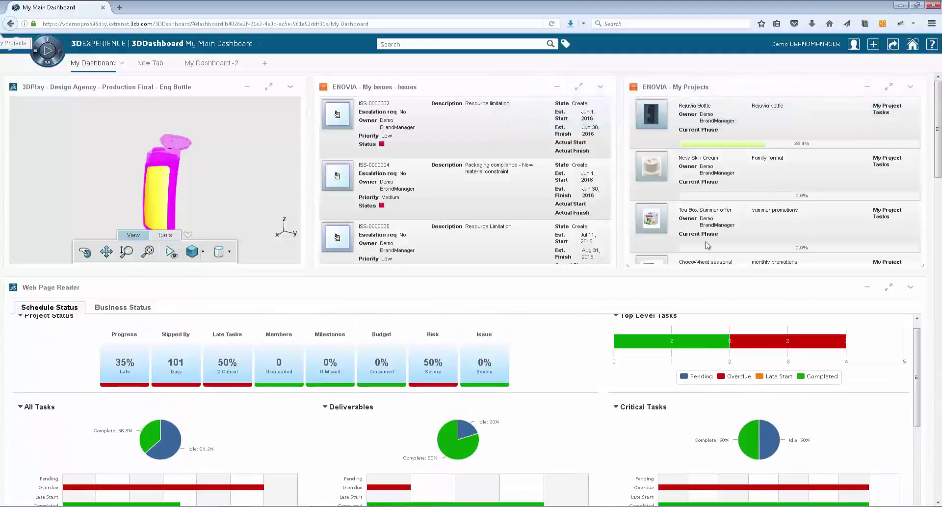
Open the Rejuvia Bottle schedule, expand the Development phase, and switch to Assignment View.
click(659, 119)
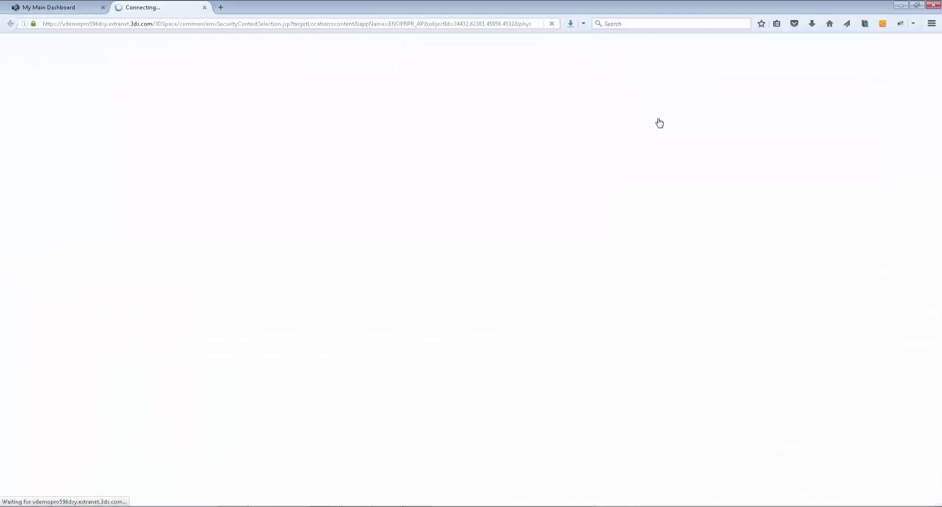
click(22, 136)
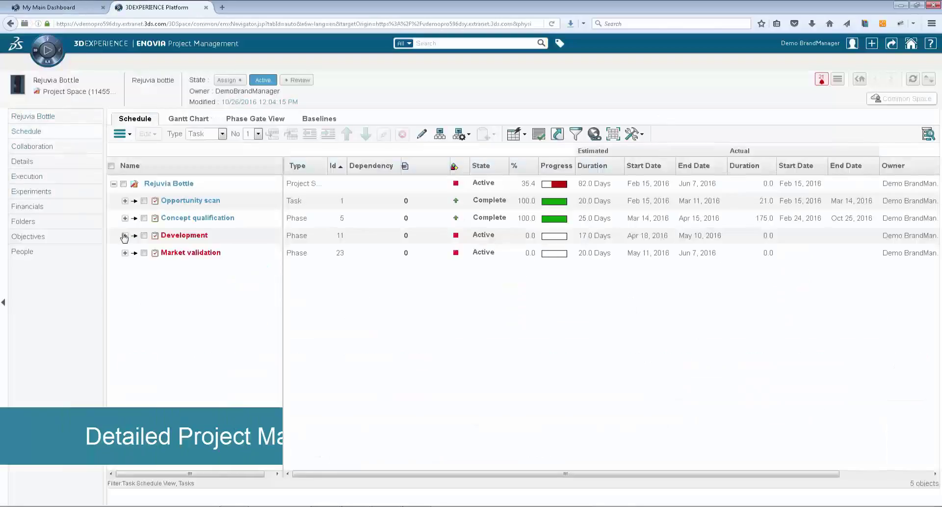
click(126, 236)
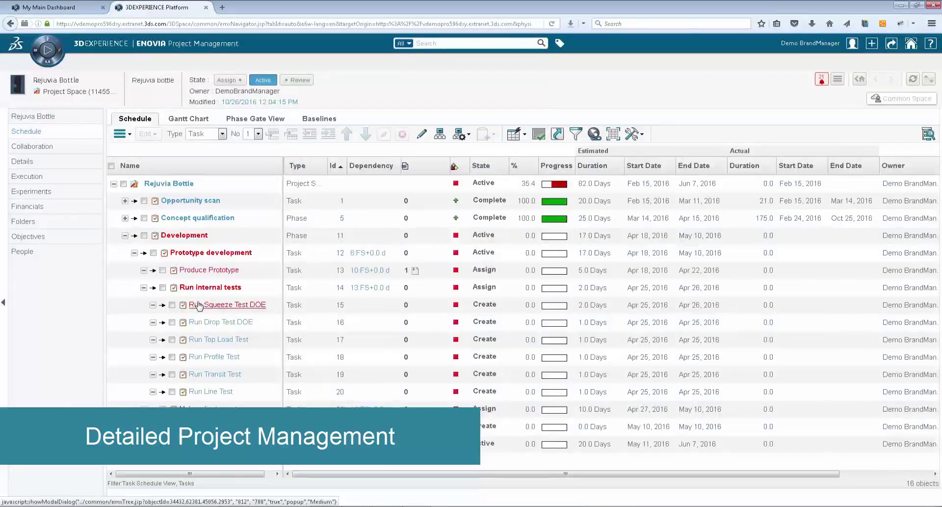
click(524, 134)
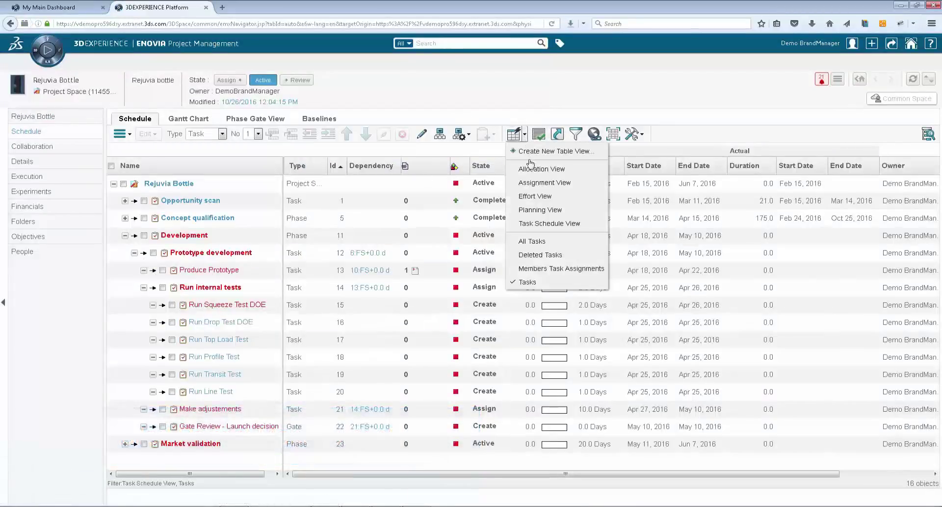
click(537, 186)
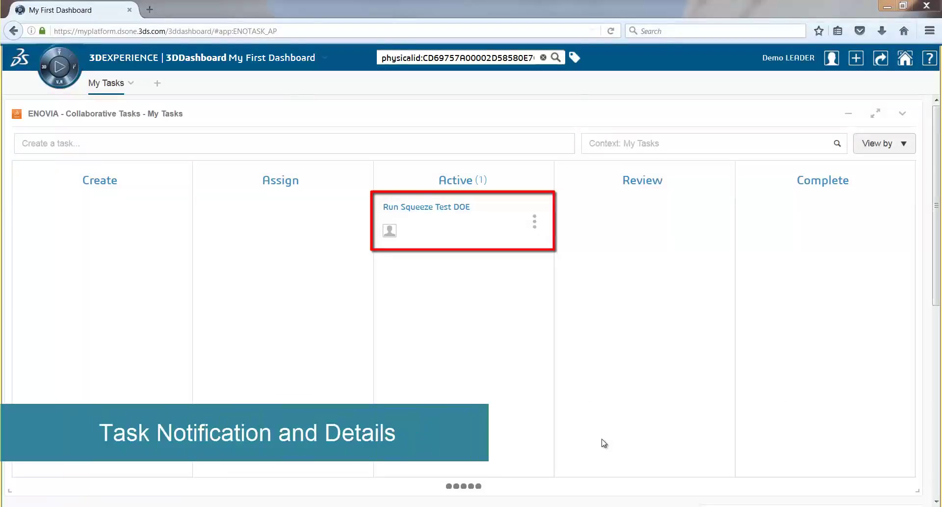
Open the Run Squeeze Test DOE task and preview its NEW_CPG_DEMO_SIM attachment in 3D.
click(422, 208)
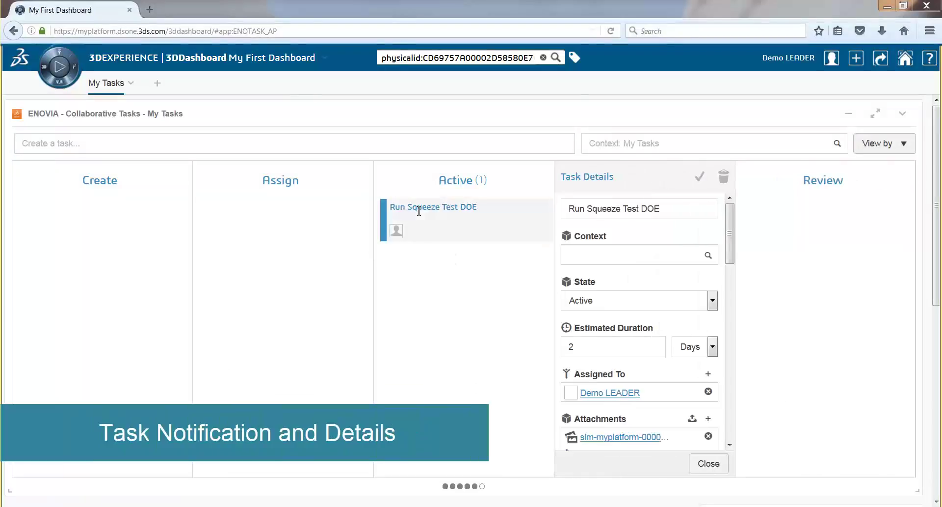
drag(731, 226, 727, 271)
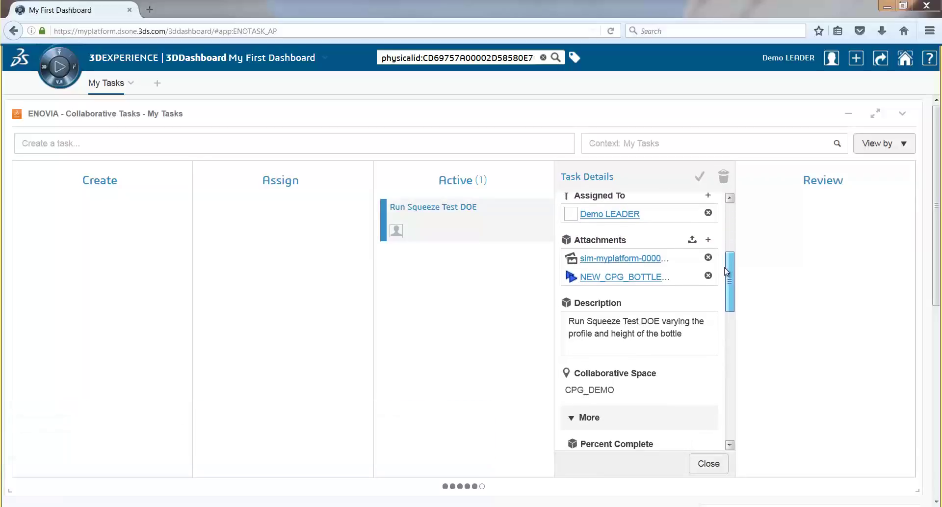
mouse_move(726, 271)
mouse_down()
mouse_move(727, 358)
mouse_move(725, 231)
mouse_up()
click(616, 409)
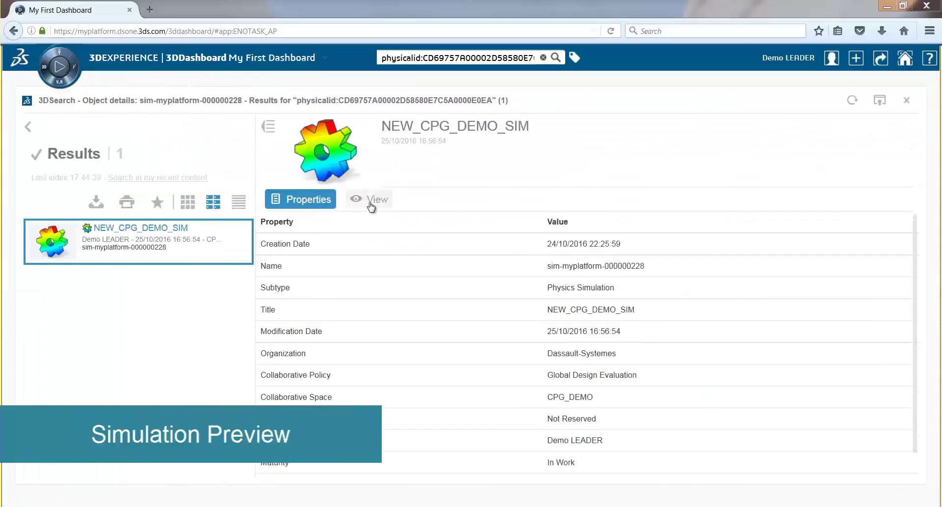
click(369, 199)
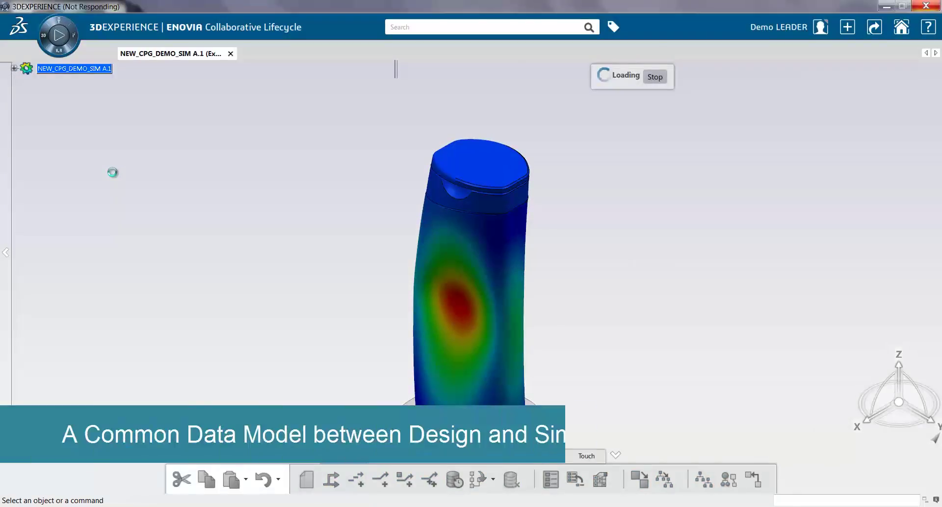
Open the Squeeze_Test.docx reference document from the 3D scene in Word.
click(455, 372)
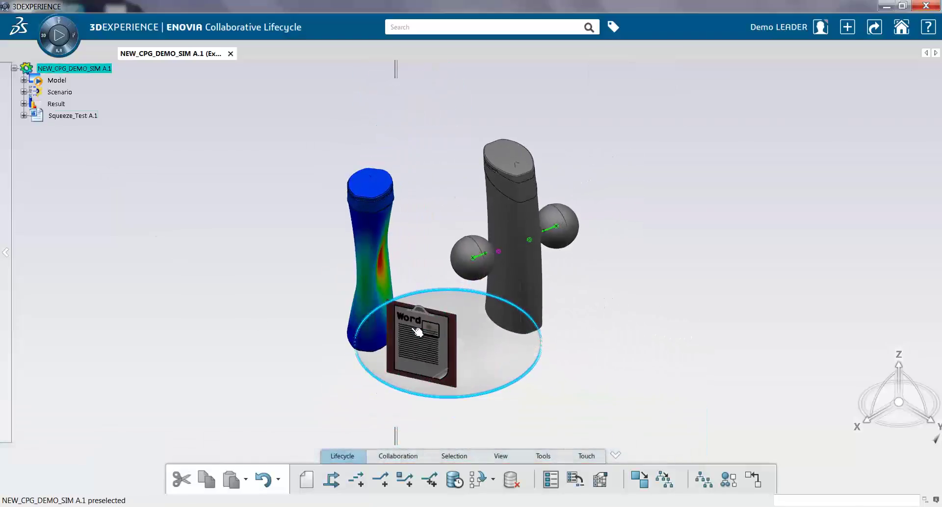
right_click(411, 336)
mouse_move(434, 301)
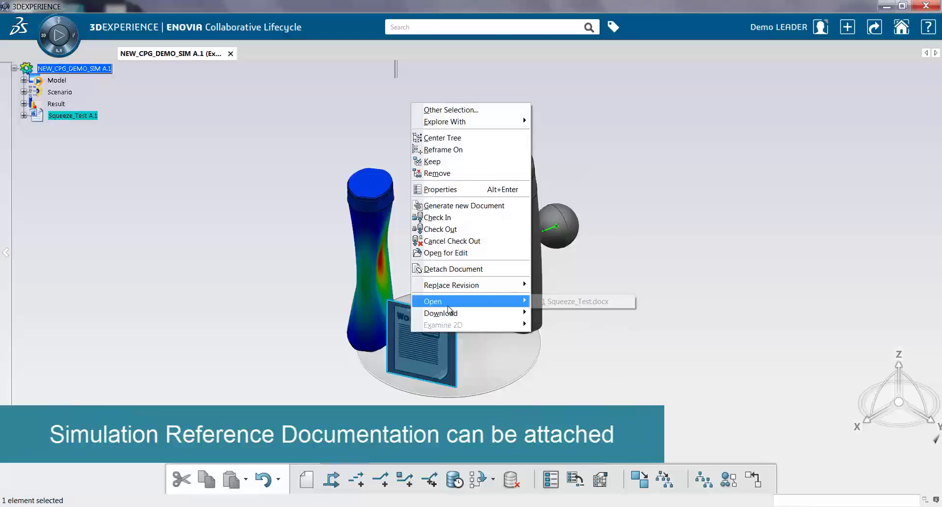
click(575, 301)
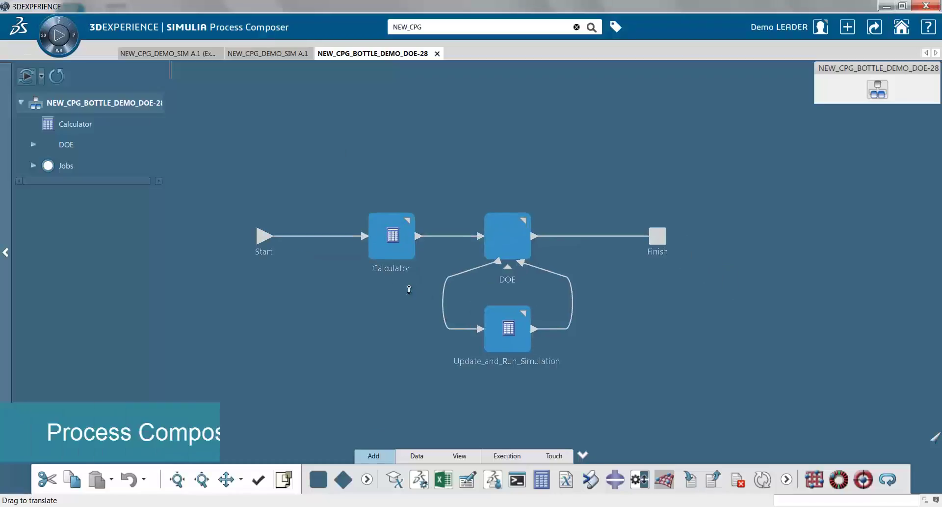
Expand the DOE step and fit its inner workflow into view.
click(523, 220)
click(523, 312)
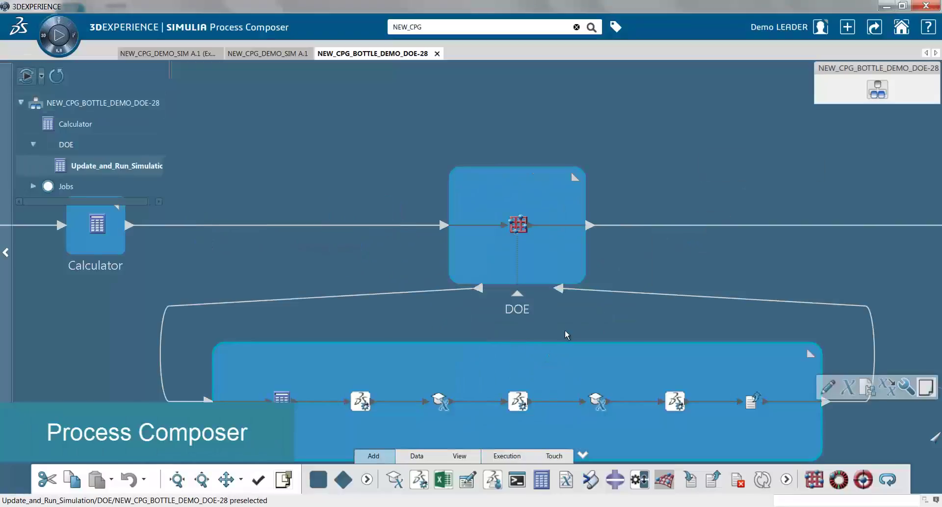
click(568, 366)
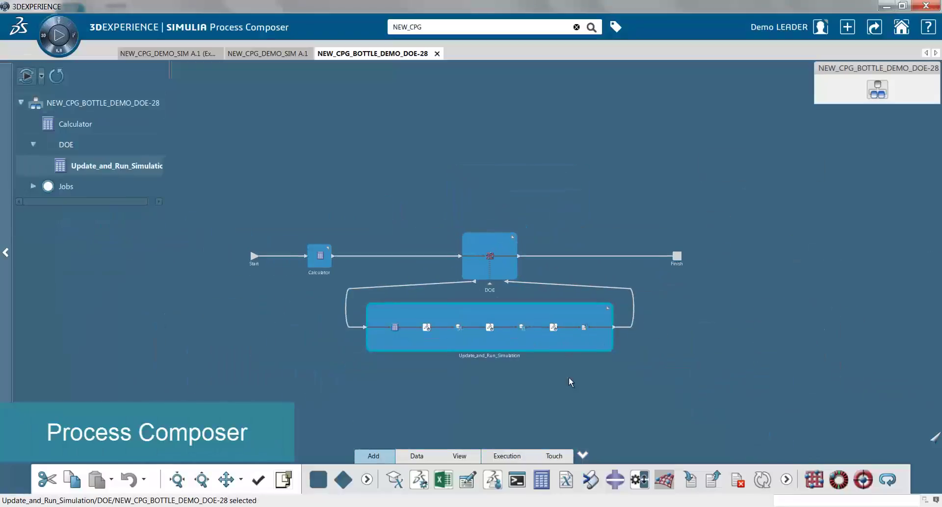
click(472, 418)
mouse_move(561, 354)
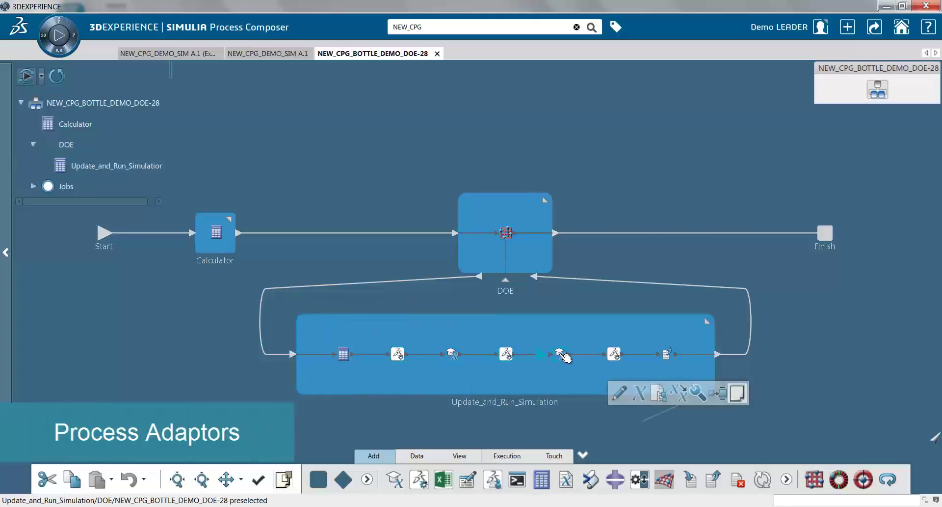
click(565, 356)
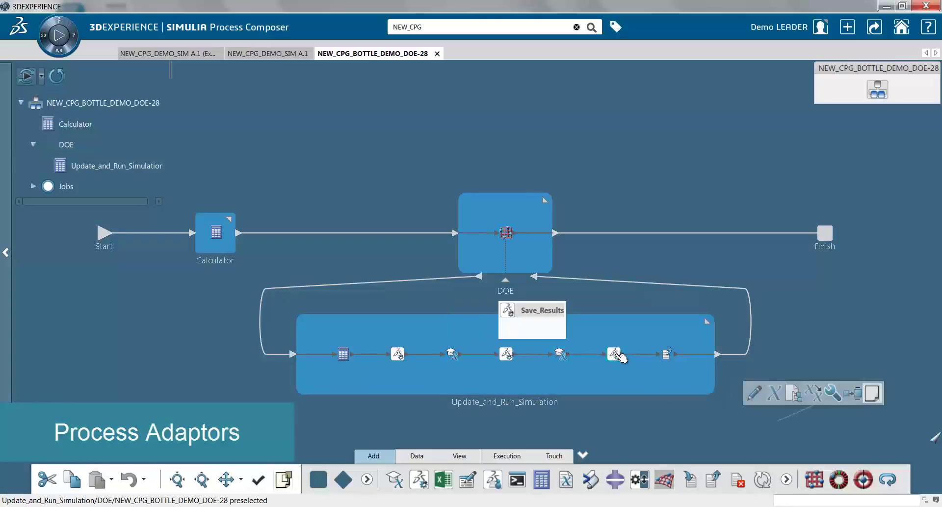
Review Update_Parameters' selected parameter mapping, then check the bottle plastic strain results.
double_click(452, 354)
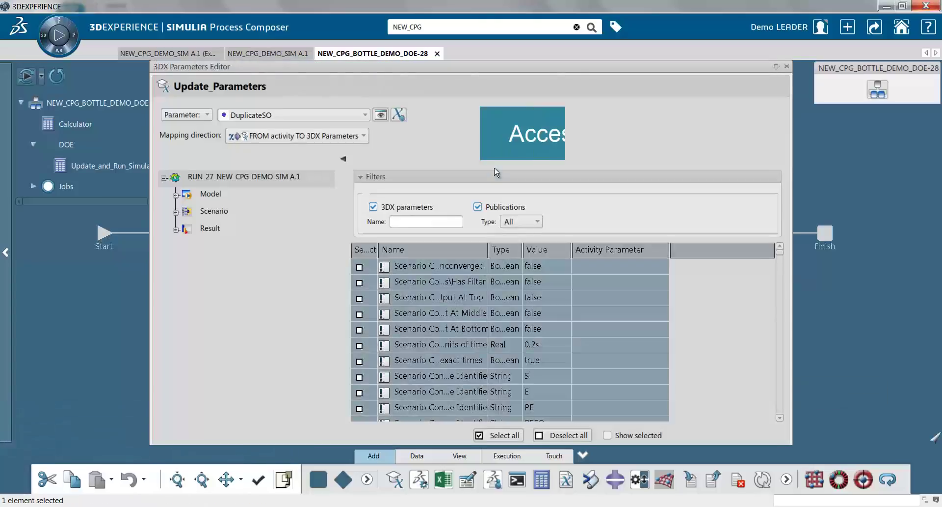
click(608, 435)
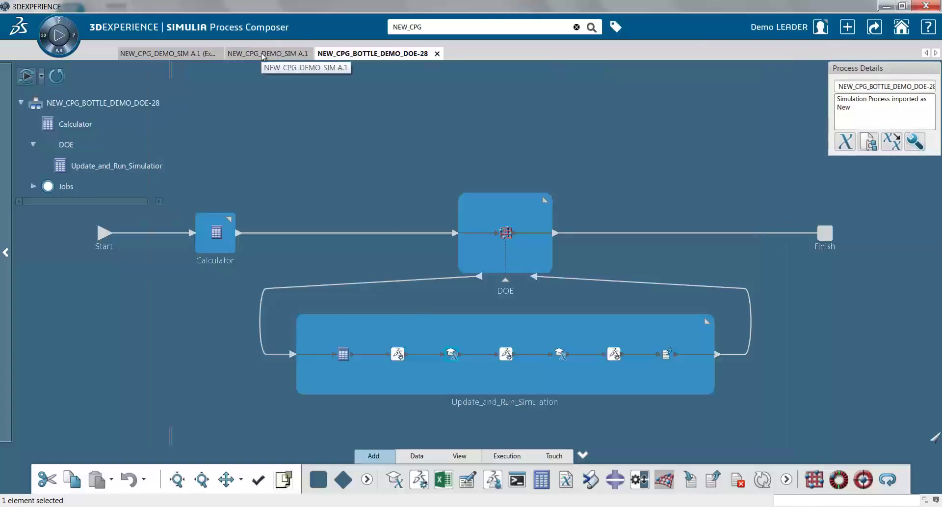
click(262, 54)
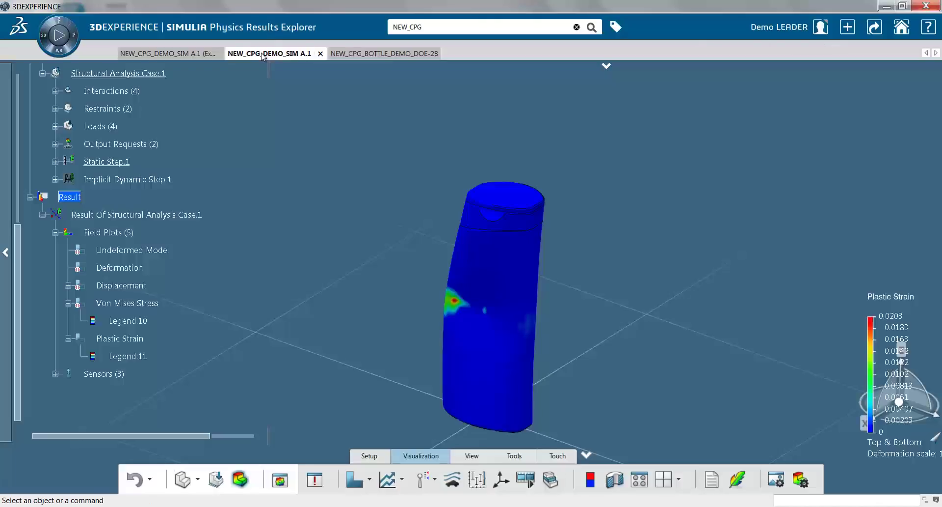
drag(15, 262, 14, 111)
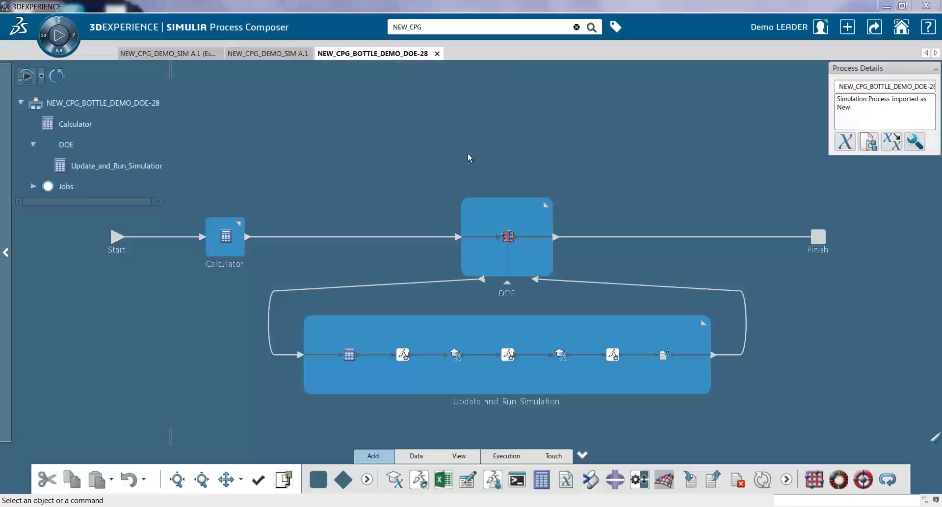
Open the DOE settings and keep Full Factorial as the technique.
double_click(510, 237)
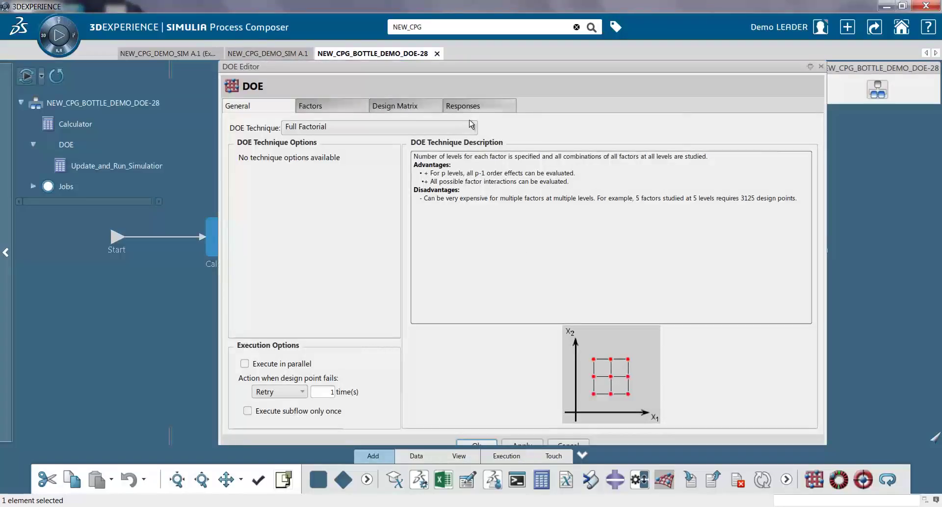
click(470, 124)
scroll(470, 228, down, 3)
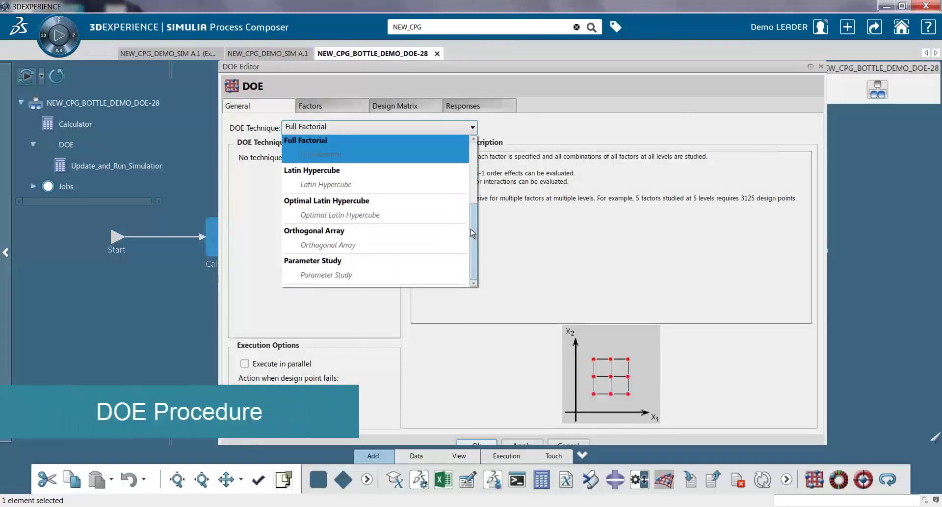
scroll(441, 196, up, 1)
scroll(434, 141, up, 2)
click(328, 104)
Review the factors, 27-run design matrix and responses, then open the job in Performance Study.
click(329, 104)
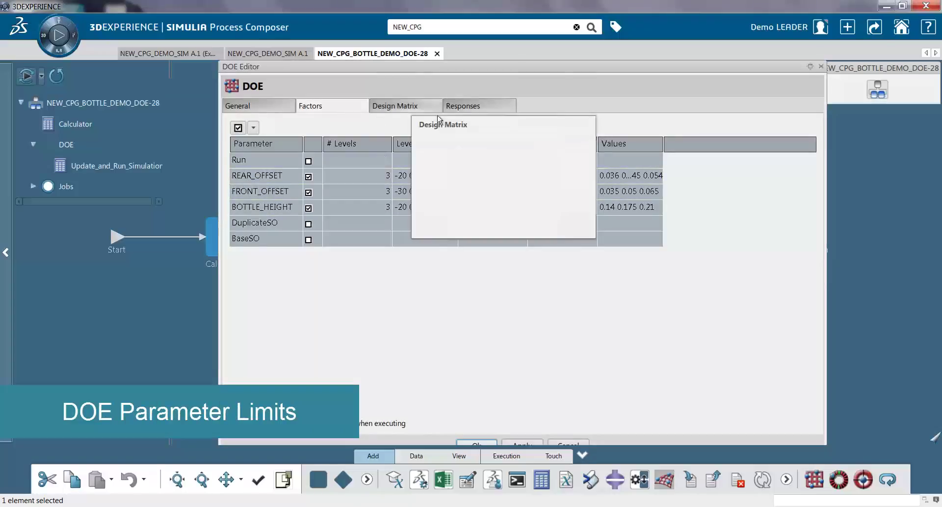
click(400, 106)
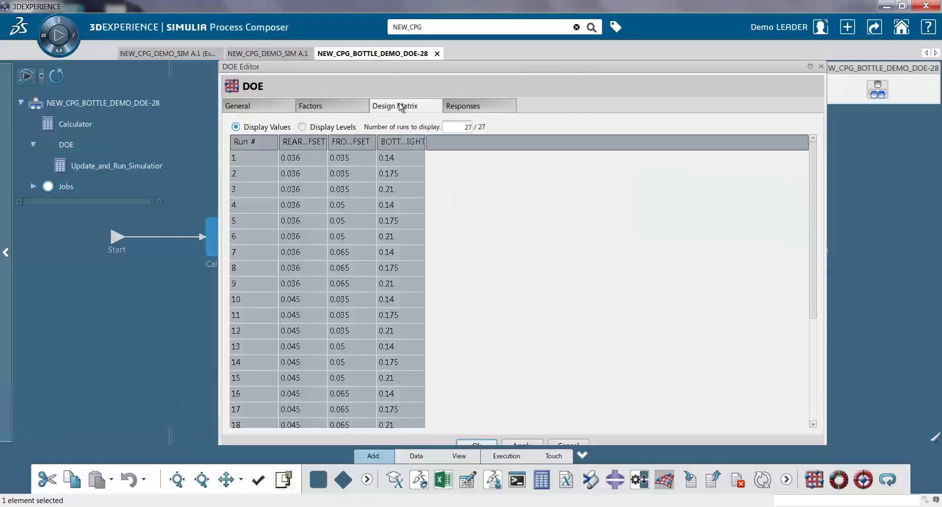
mouse_move(812, 159)
mouse_down()
mouse_move(808, 255)
mouse_move(811, 162)
mouse_up()
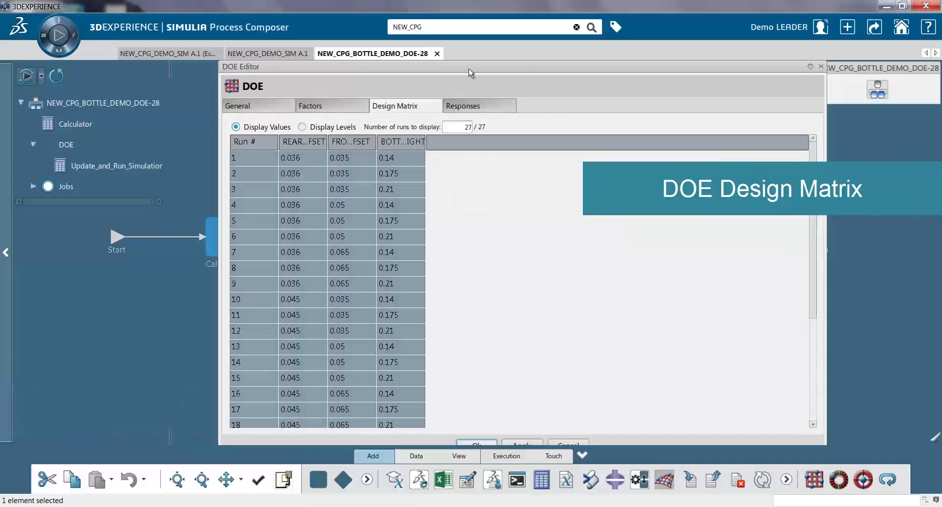
click(486, 107)
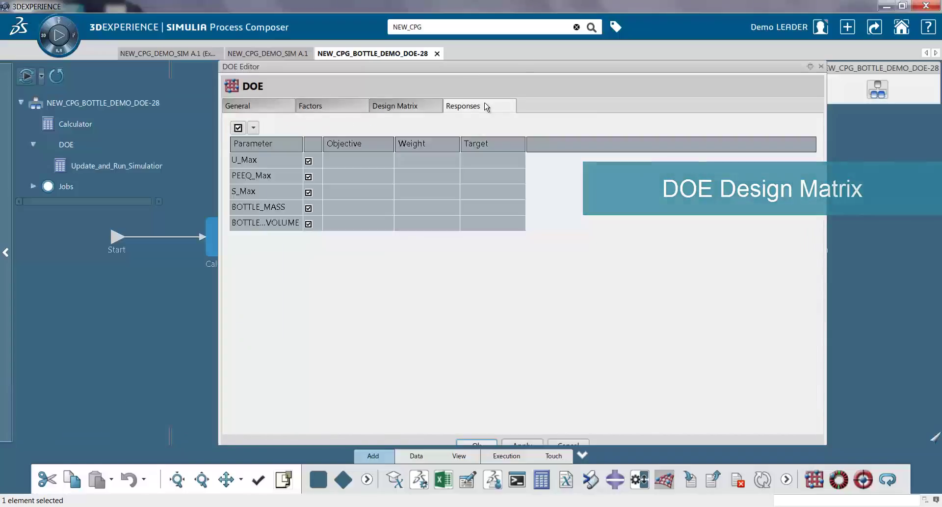
click(479, 444)
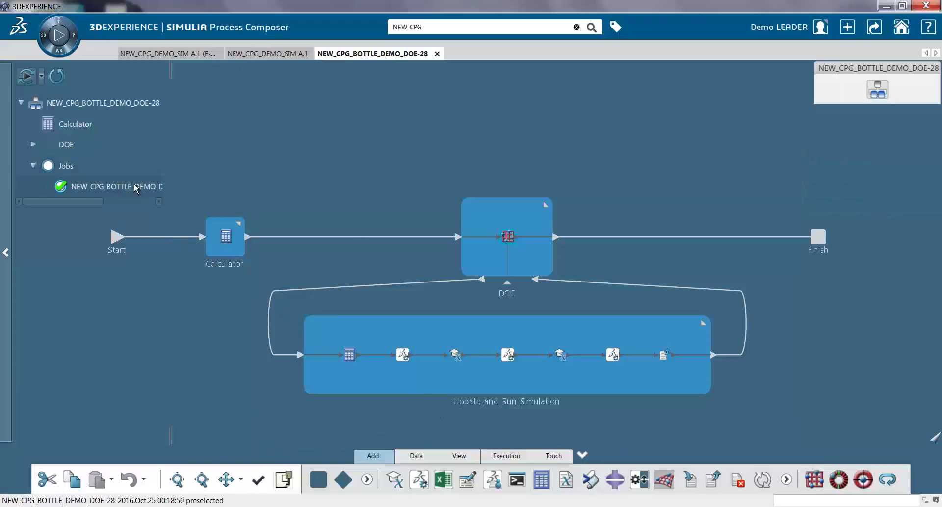
right_click(136, 188)
click(184, 202)
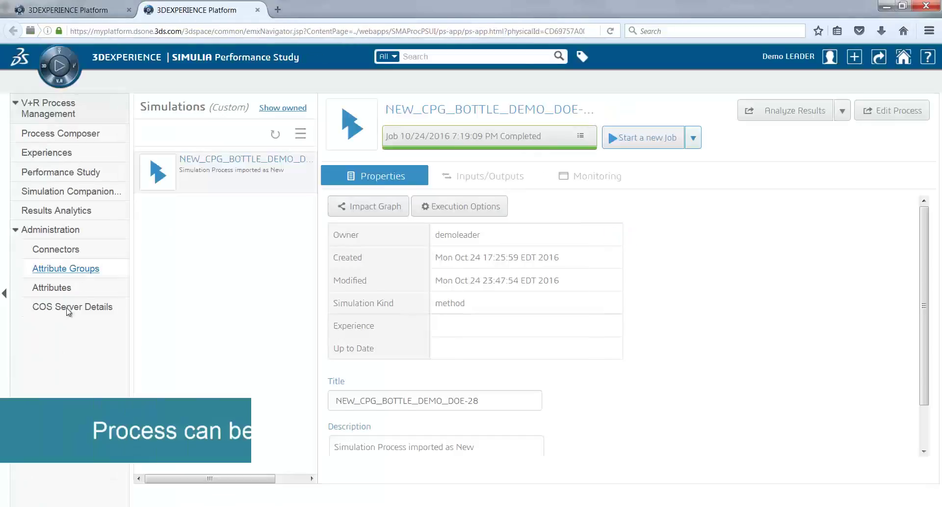
Collapse the navigation panel and expand the DOE inputs and outputs to review their values.
click(4, 293)
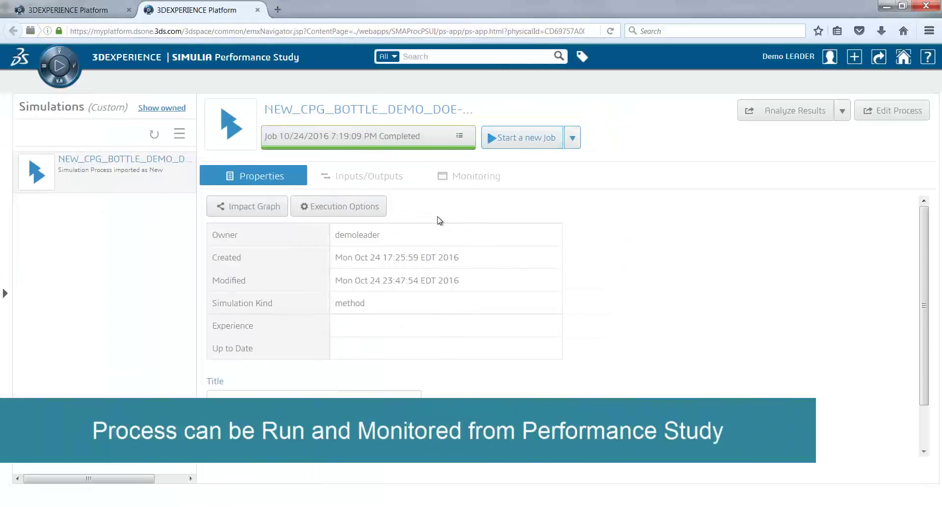
click(373, 179)
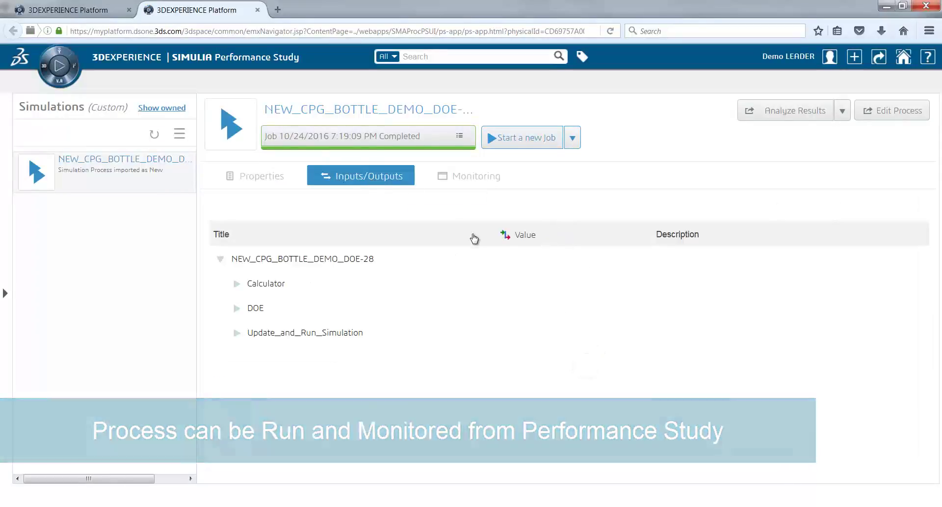
click(237, 309)
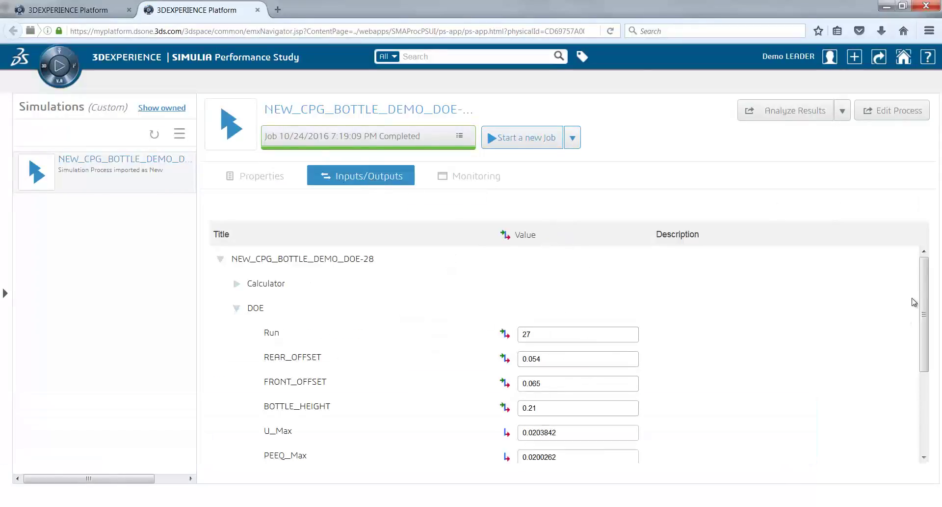
scroll(914, 301, down, 3)
scroll(914, 302, down, 1)
scroll(914, 301, up, 4)
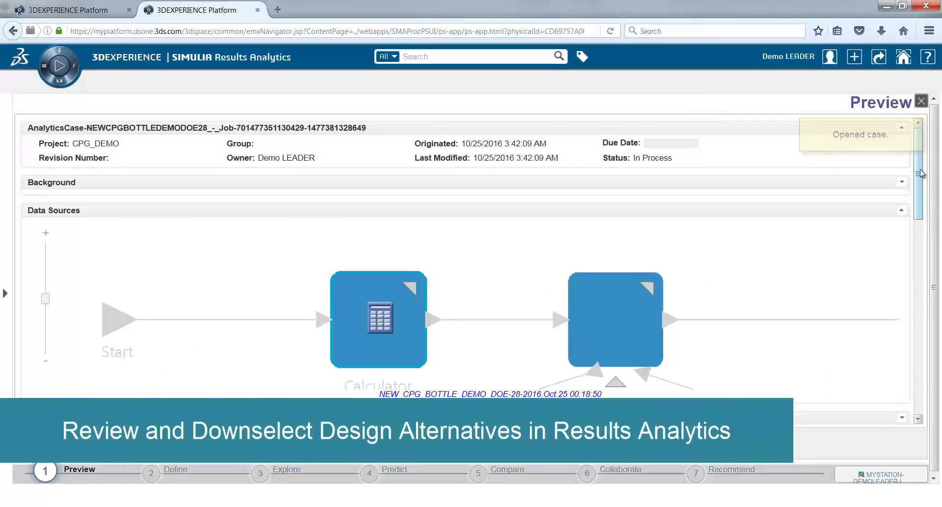
Scroll to the 27-sample parameter statistics, then go to the Compare step.
drag(920, 172, 913, 396)
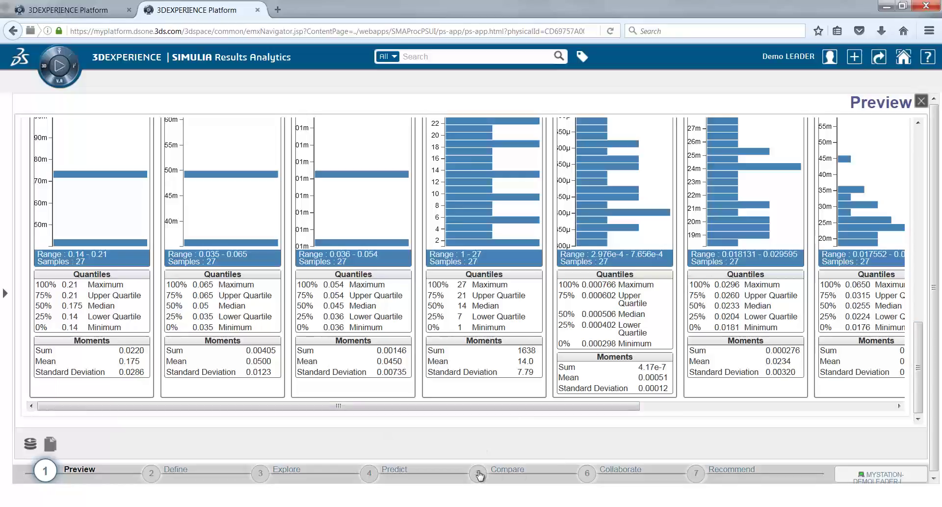
click(480, 473)
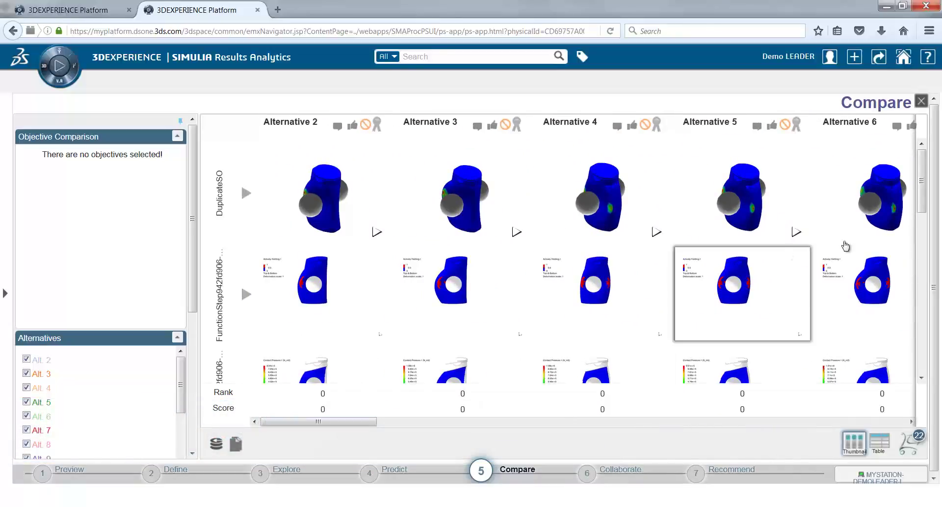
Enlarge Alternative 4's Von Mises stress picture, then close it.
drag(919, 166, 920, 314)
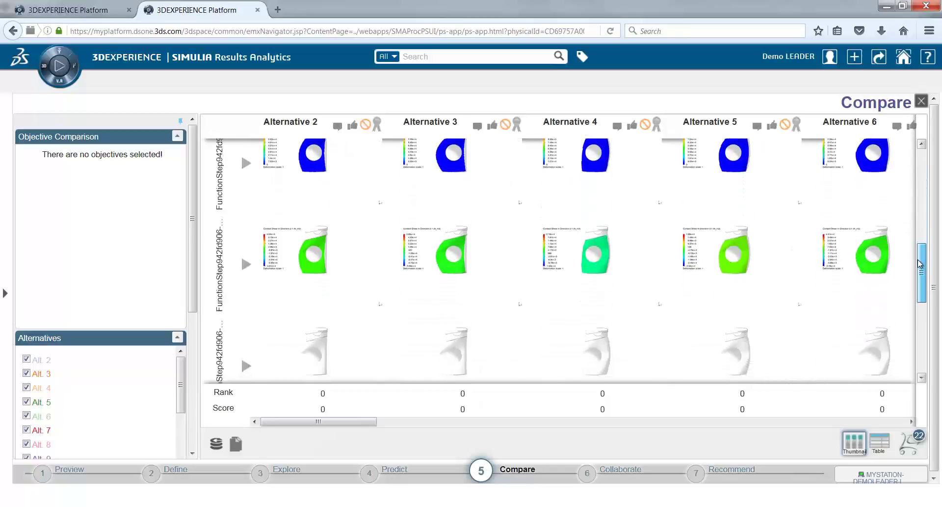
drag(919, 315, 924, 358)
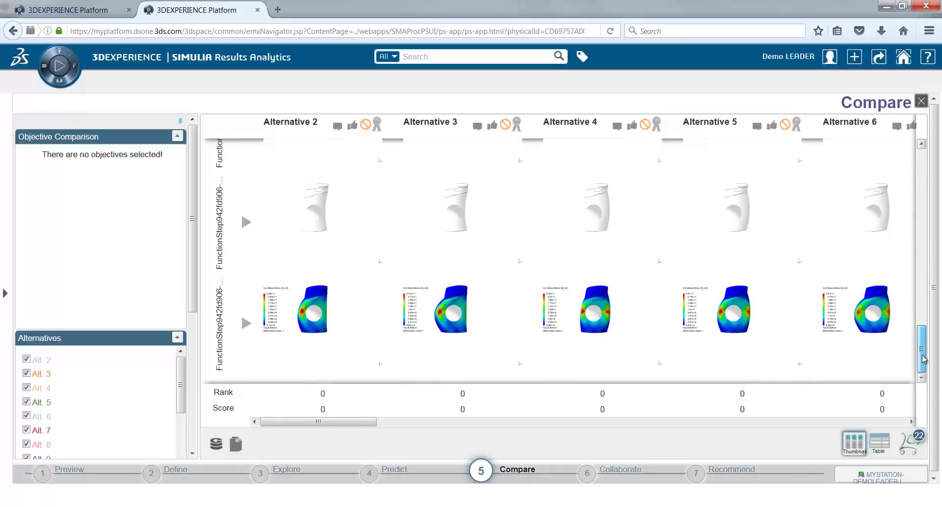
click(616, 308)
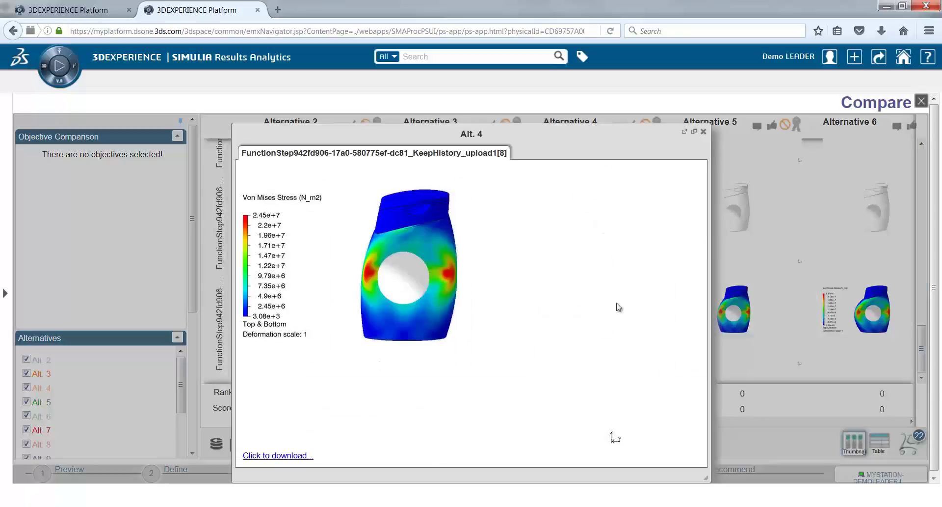
click(705, 131)
Enlarge Alt. 5's plastic strain picture, then open Alt. 3's displacement result in 3D.
scroll(735, 300, up, 3)
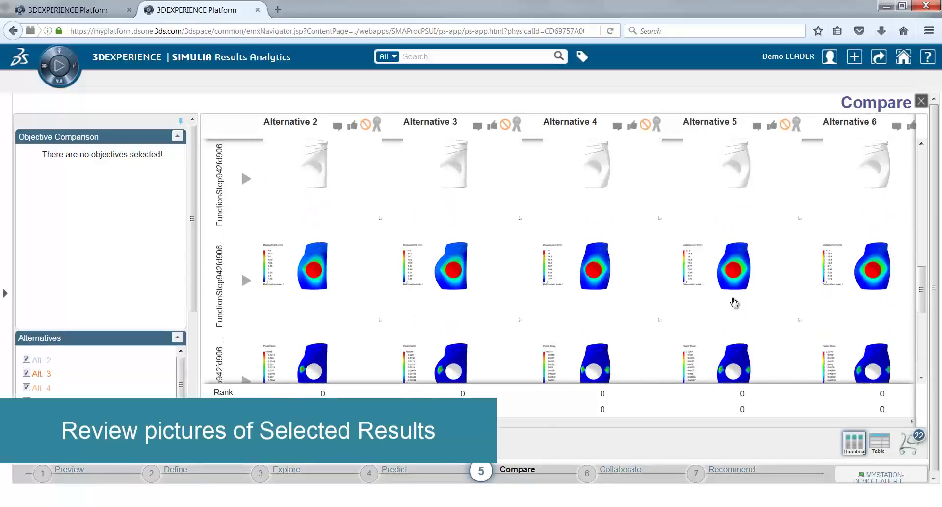
click(766, 326)
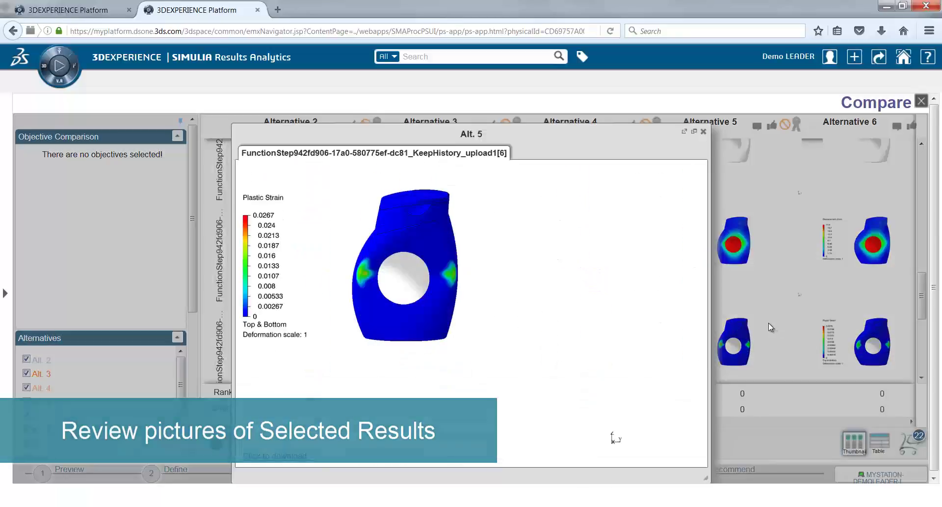
click(704, 131)
drag(928, 295, 923, 172)
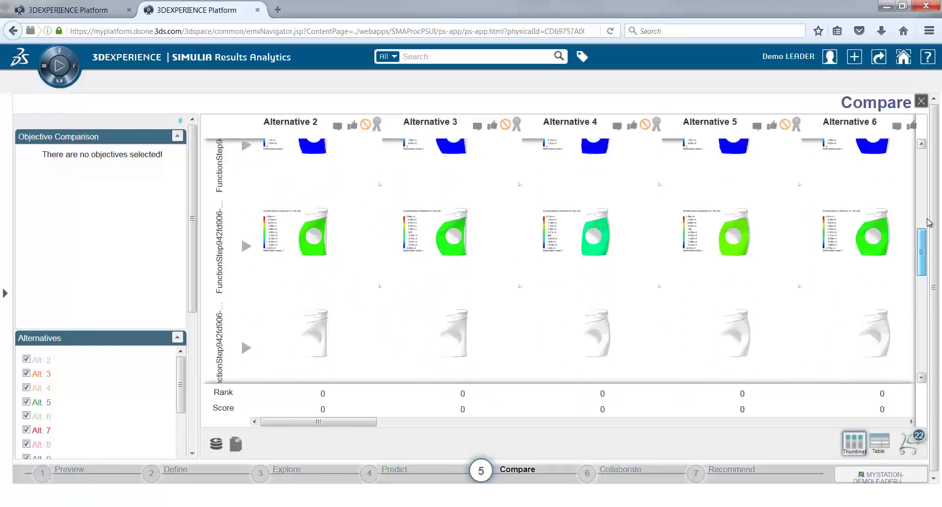
click(466, 211)
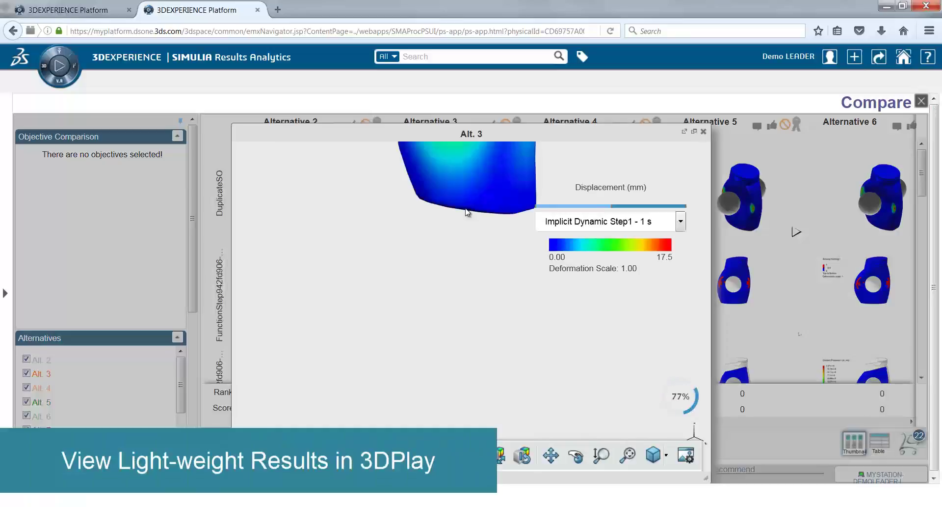
Rotate and animate Alternative 3's displacement result, then bring up the Explore table of 27 design points.
mouse_move(466, 211)
mouse_down()
mouse_move(454, 350)
mouse_move(543, 342)
mouse_move(406, 342)
mouse_up()
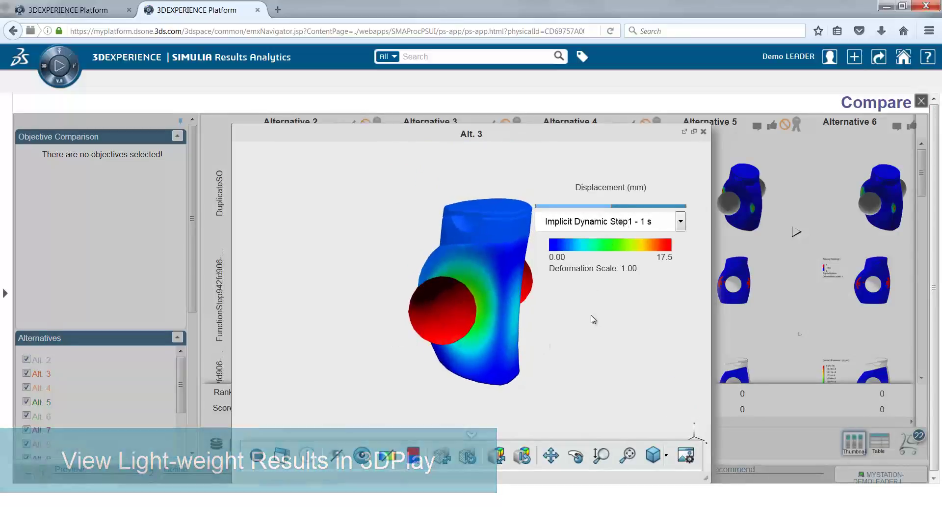
click(257, 455)
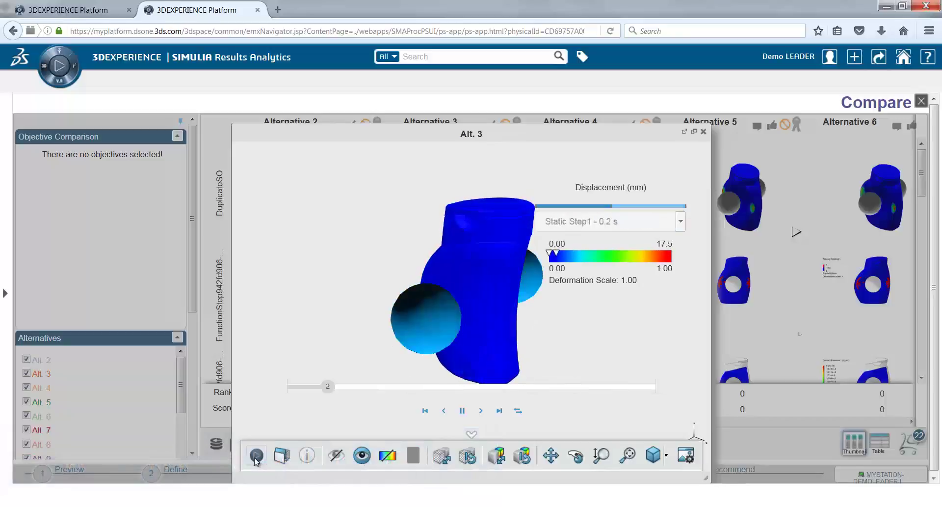
click(703, 132)
click(261, 473)
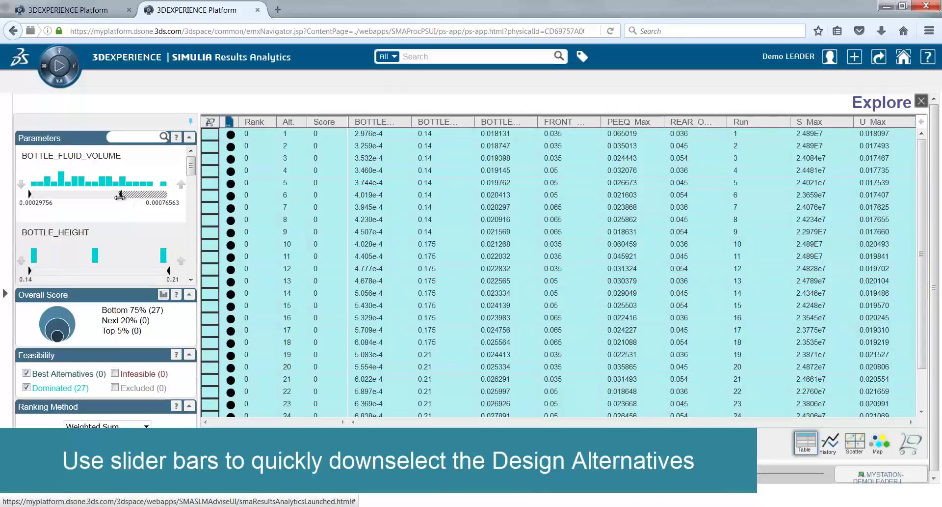
Narrow the design alternatives to three using fluid volume, BOTTLE_MASS minimisation, S_Max and U_Max limits.
drag(118, 194, 72, 196)
scroll(187, 160, down, 2)
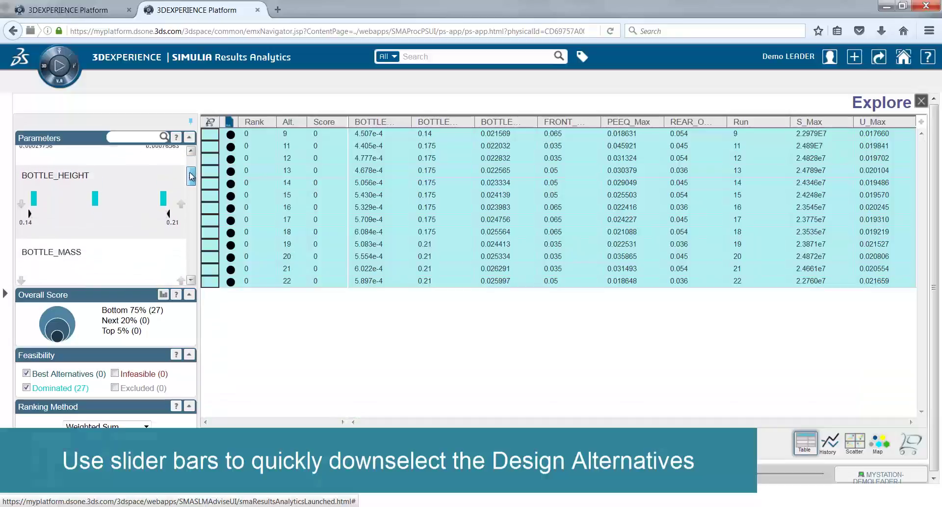
scroll(187, 160, down, 3)
click(21, 201)
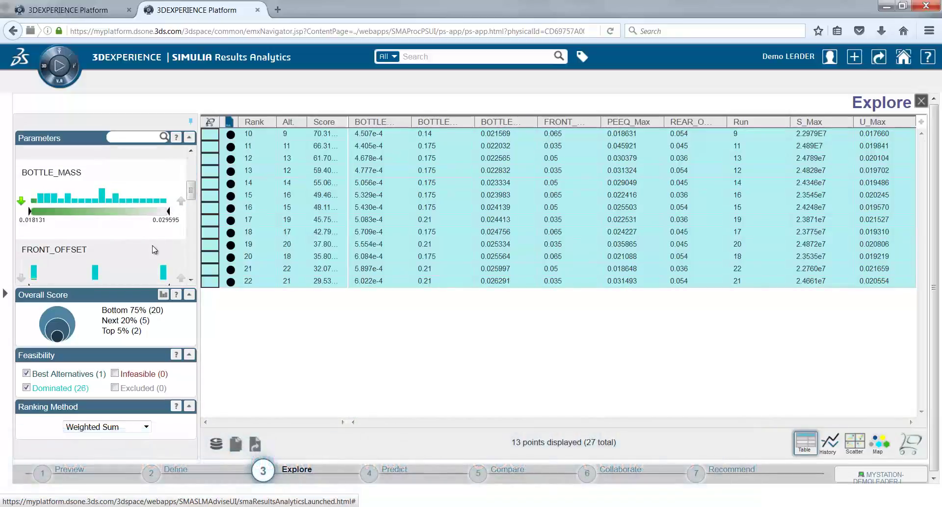
drag(191, 189, 192, 217)
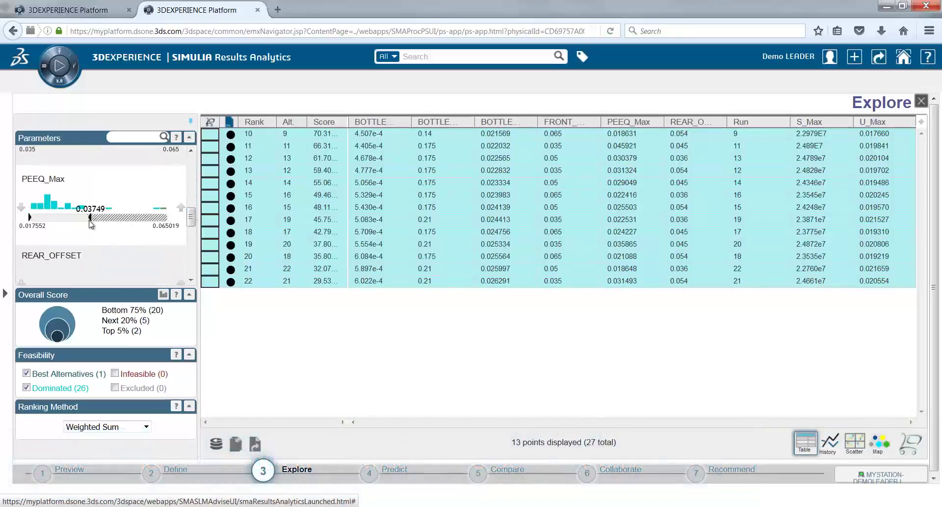
drag(90, 223, 90, 223)
drag(191, 222, 188, 254)
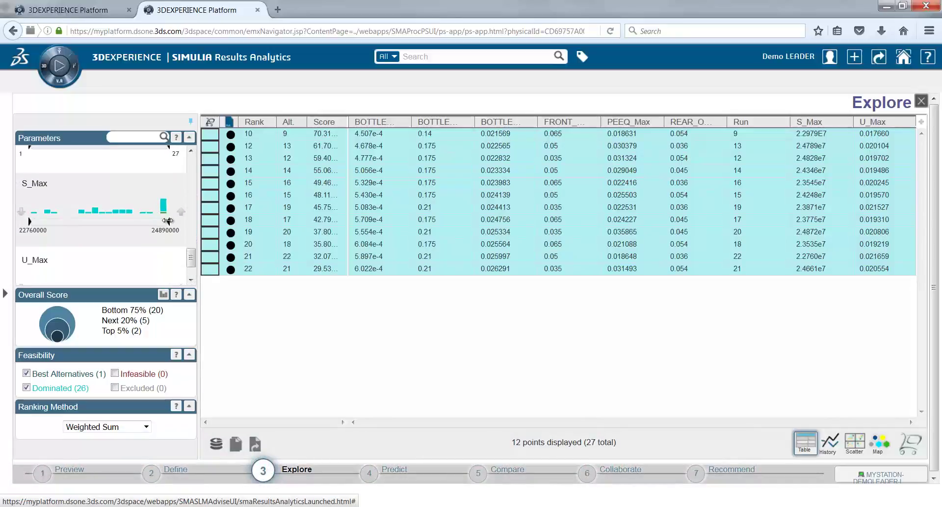
drag(110, 223, 110, 223)
scroll(108, 221, down, 2)
drag(166, 216, 105, 216)
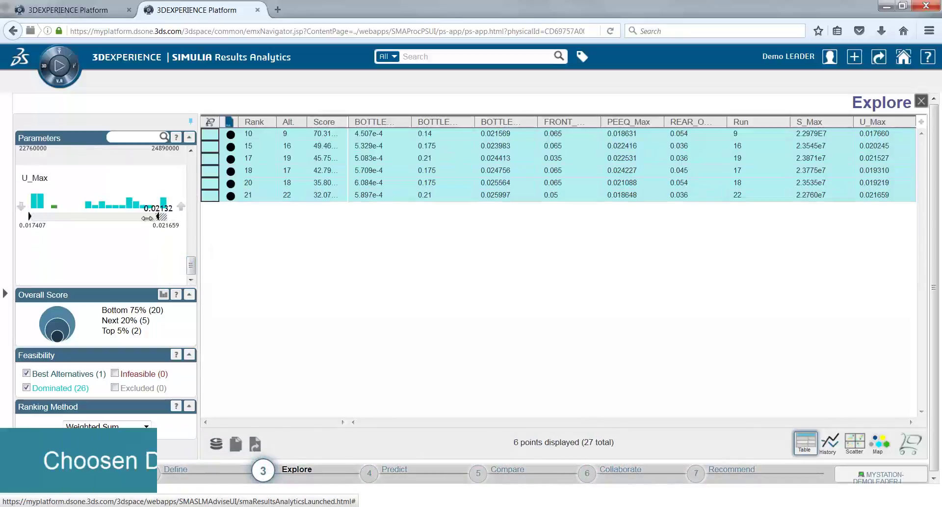
Add the three remaining alternatives to the basket and advance to the Predict step.
click(213, 134)
shift+click(211, 159)
right_click(210, 159)
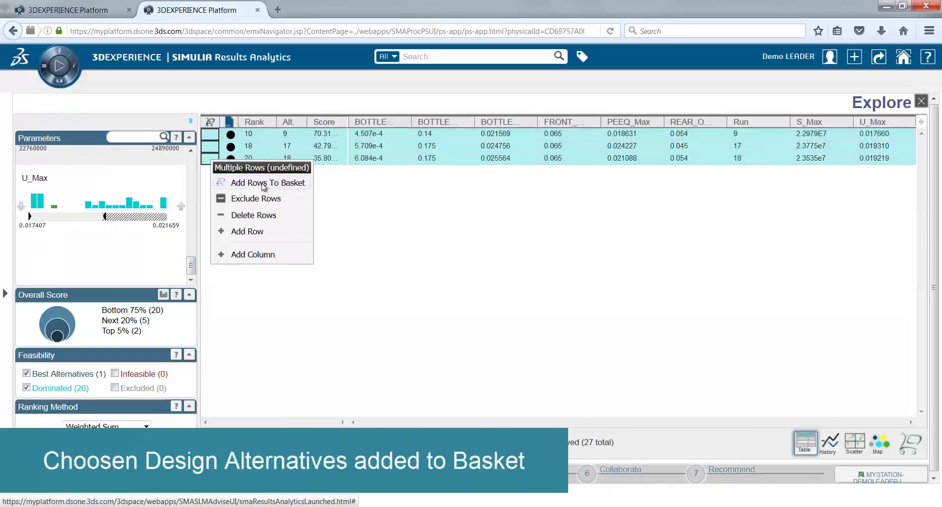
click(260, 182)
click(372, 473)
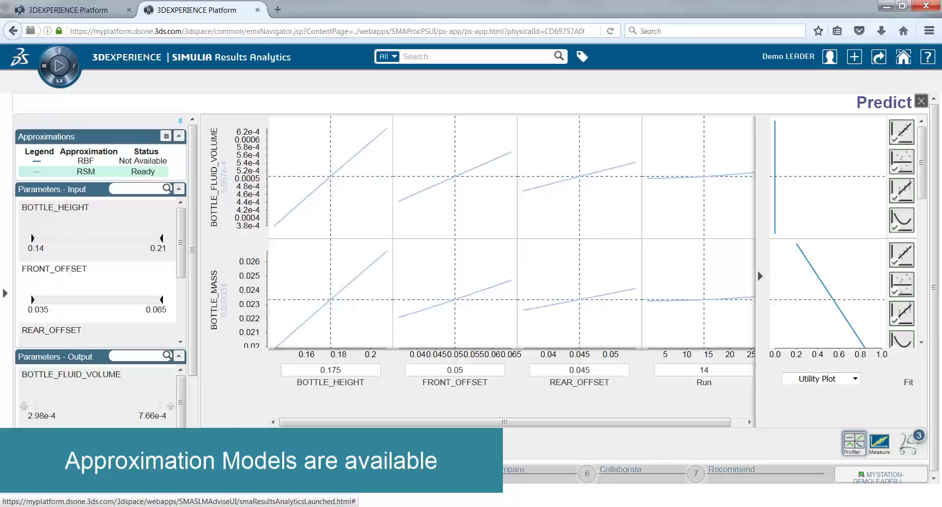
Compare the basket alternatives and open Alternative 18's comments.
click(511, 468)
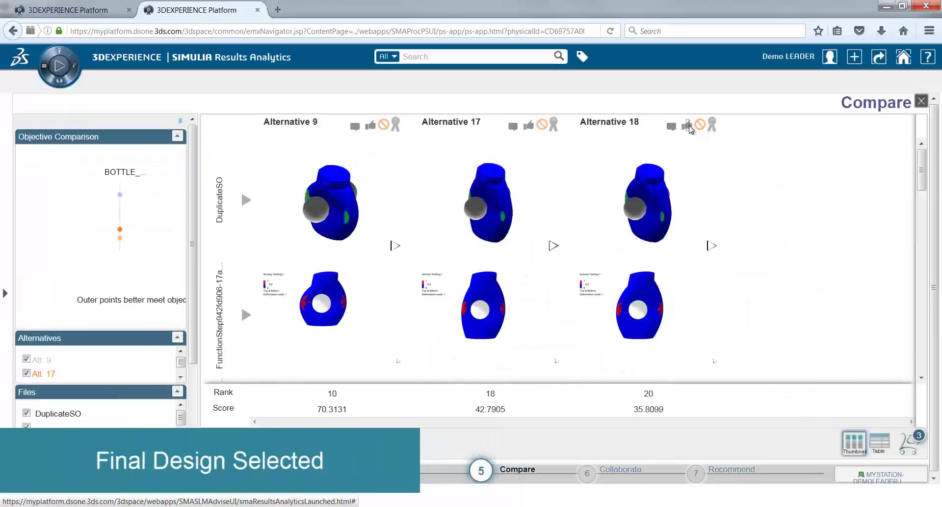
click(688, 125)
click(672, 126)
Post the comment 'This design looks good.' on Alternative 18.
click(342, 280)
text(This design l)
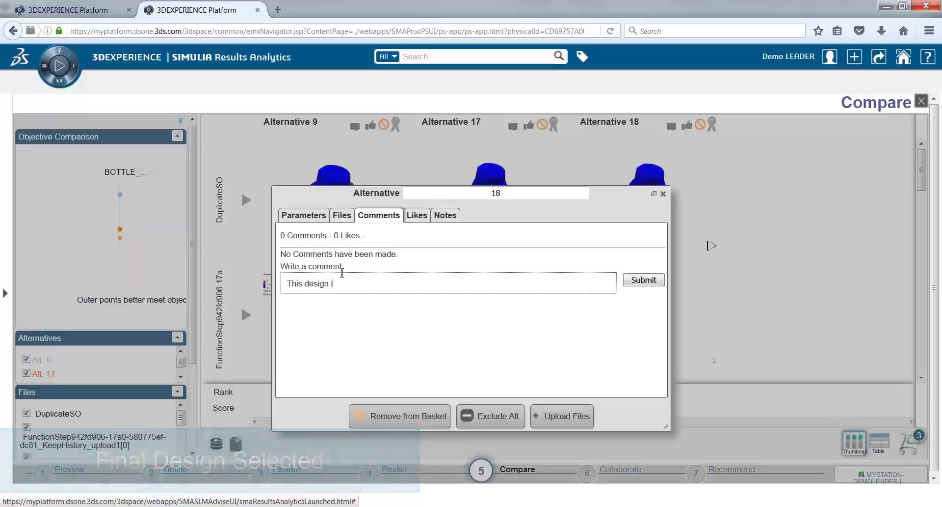
text(ooks good..)
click(644, 280)
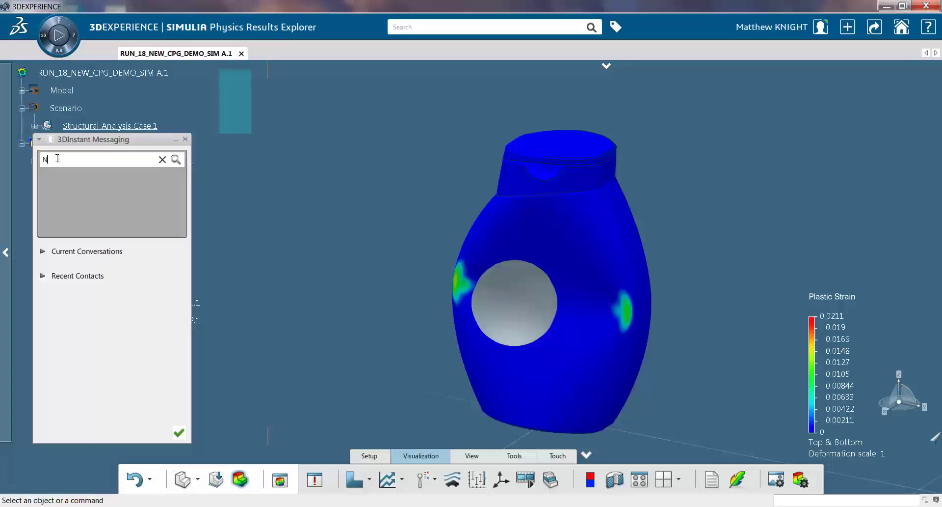
Open a chat with the colleague and offer to show the latest bottle DOE results.
click(139, 180)
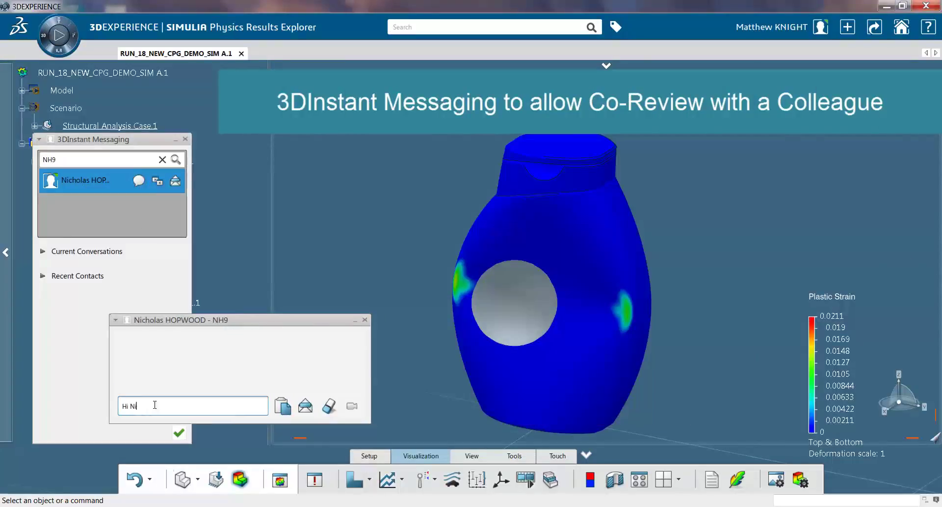
text(Can I show yo)
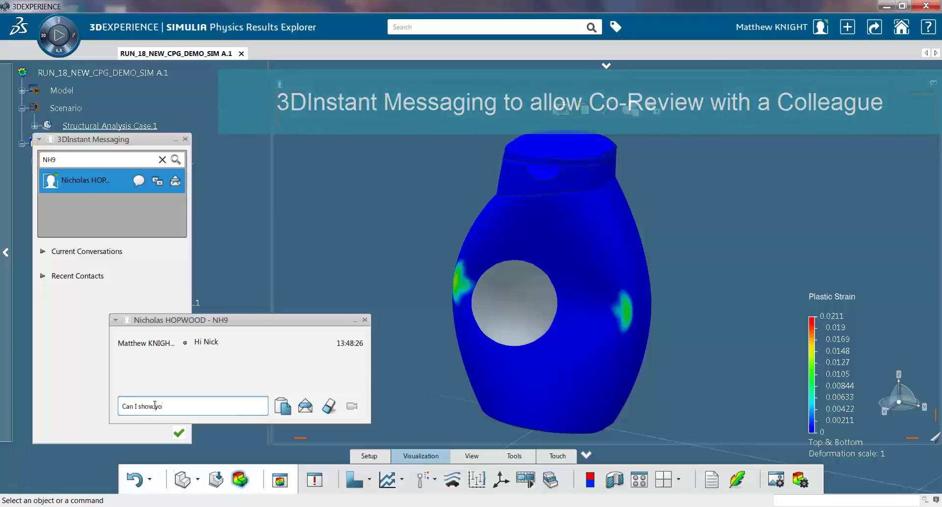
text(u the latest bottle results fro)
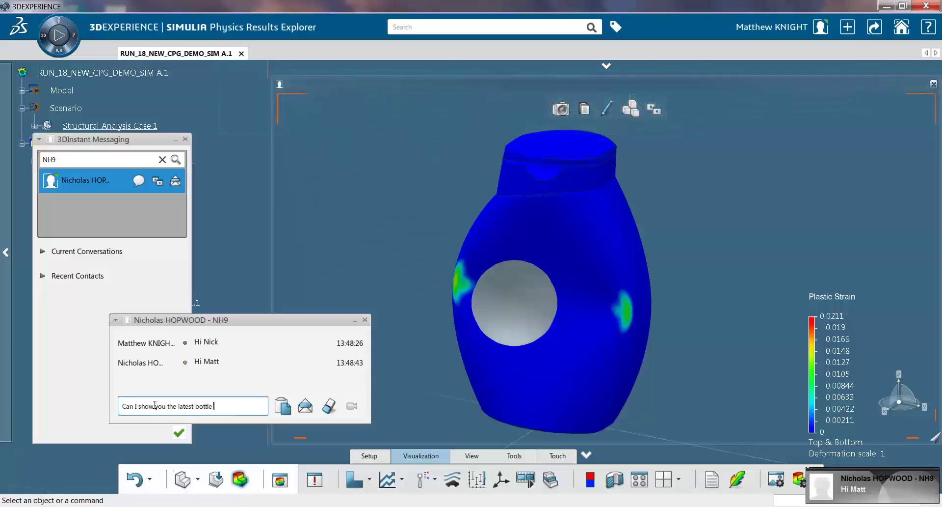
text(m the DOE?)
key(Return)
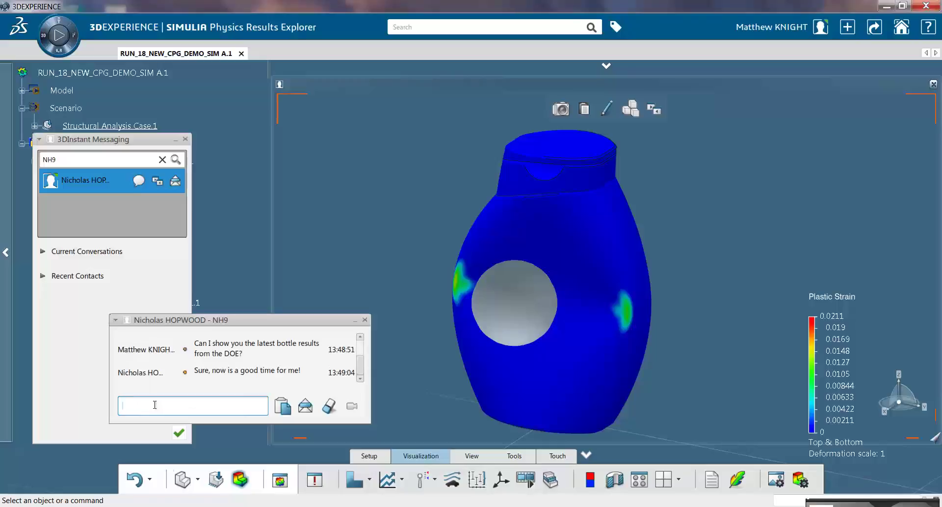
Send 'I will share my screen', start the co-review, and ask whether the screen is visible.
text(I will share my screen)
key(Return)
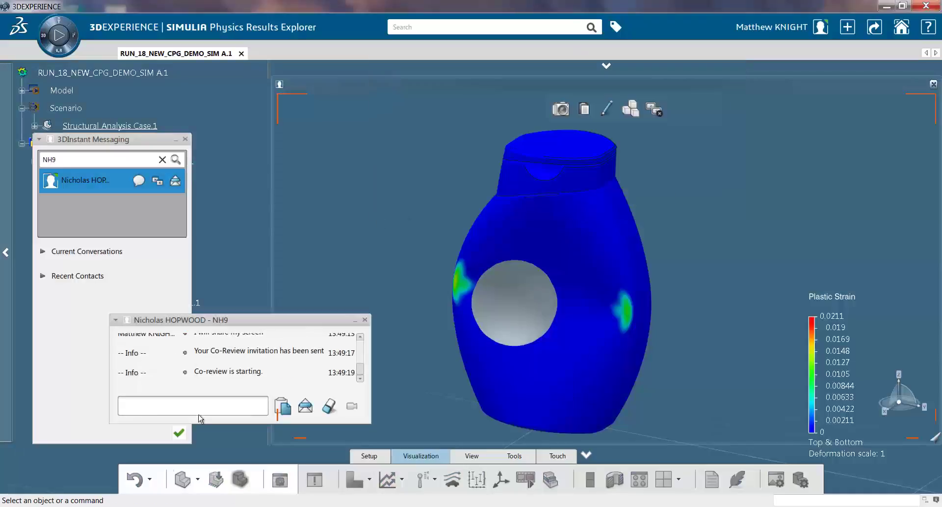
click(159, 405)
text(Ca)
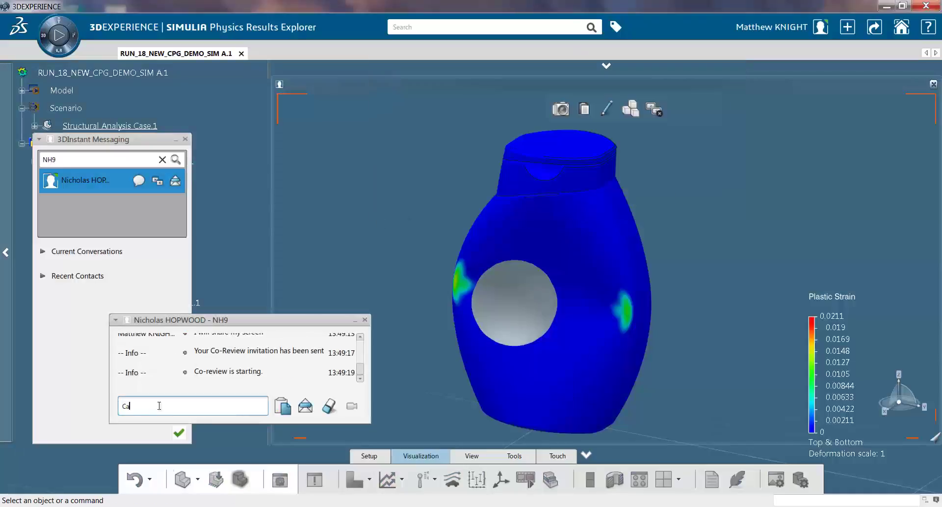
key(Return)
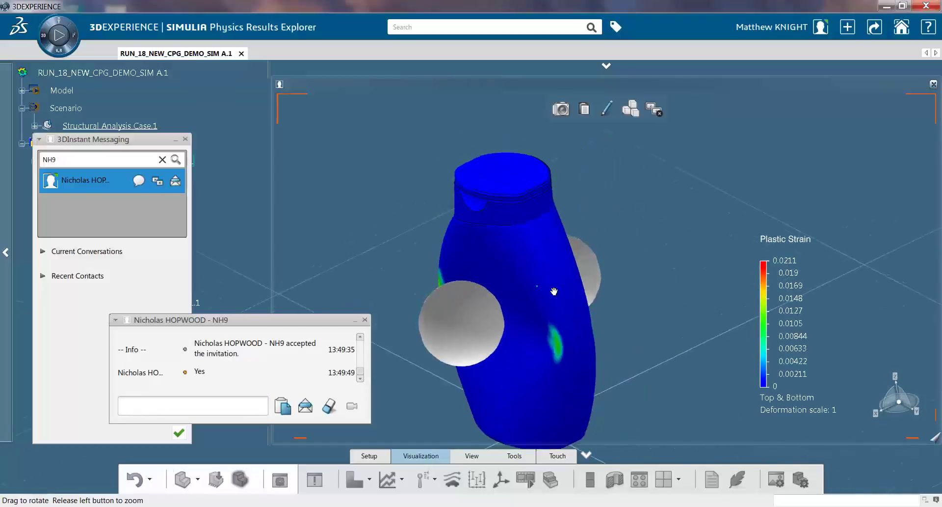
Rotate and zoom the bottle, ask whether the small plasticity is acceptable, and begin replying 'Great,'.
middle_drag(700, 285, 579, 300)
click(167, 400)
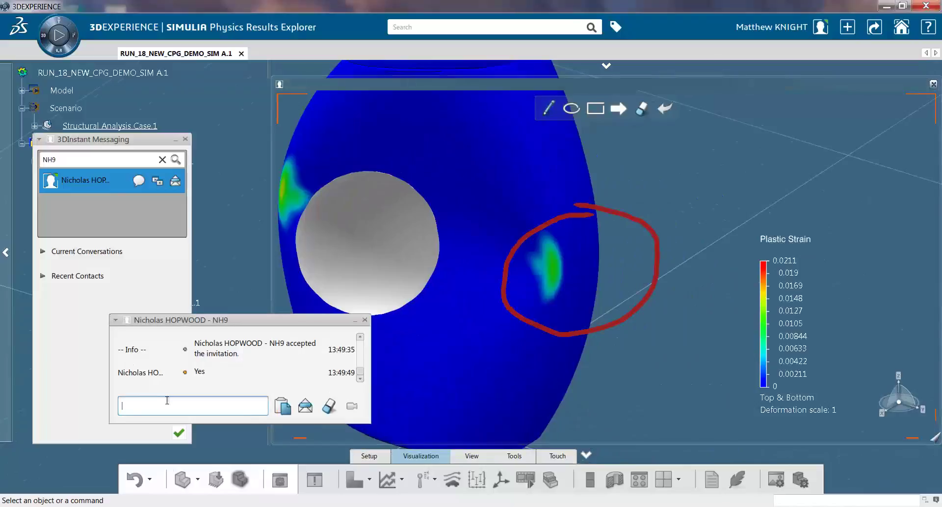
text(ve a small)
text( amount of plasticity, is that ok?)
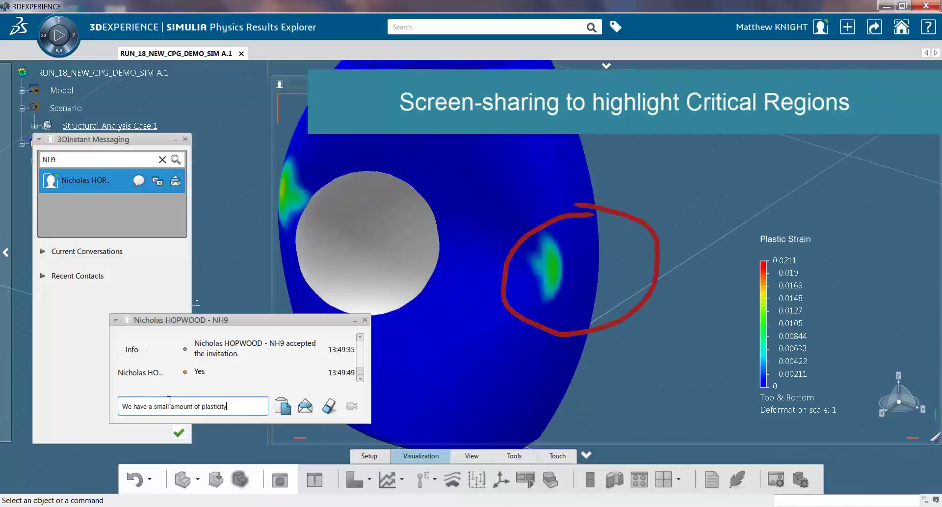
key(Return)
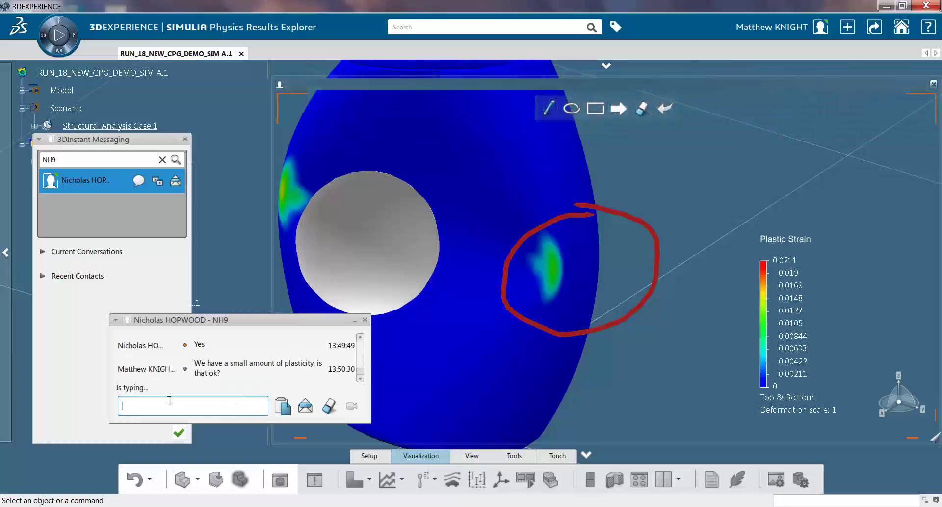
text(Gre)
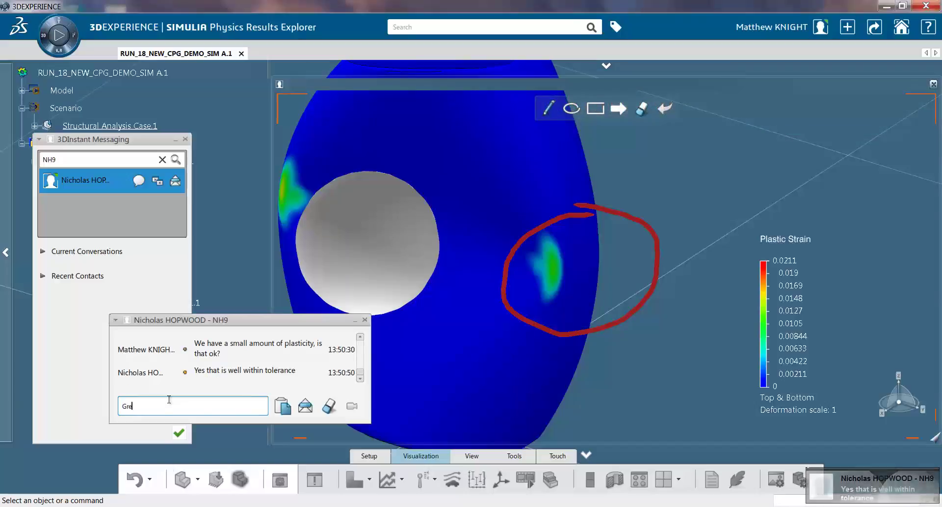
text(at,)
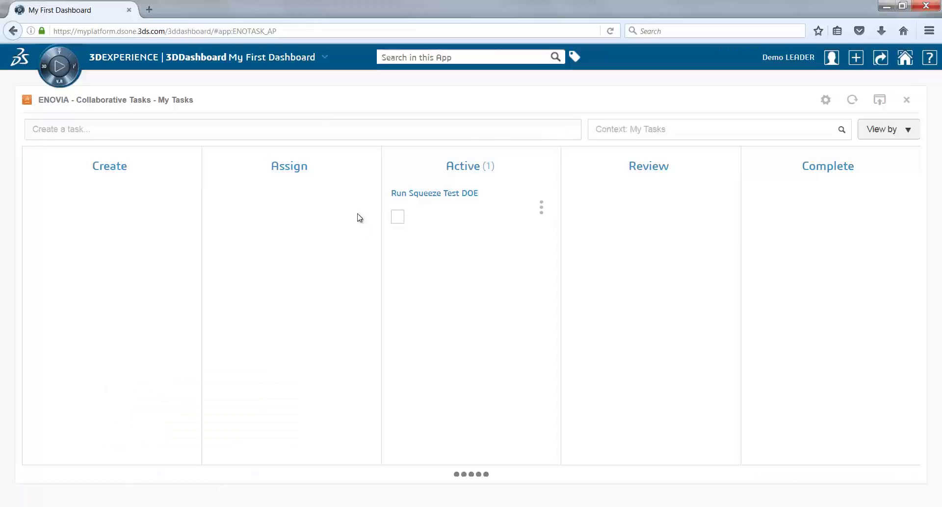
Set Run Squeeze Test DOE's Percent Complete to 100% in Task Details and save.
click(470, 207)
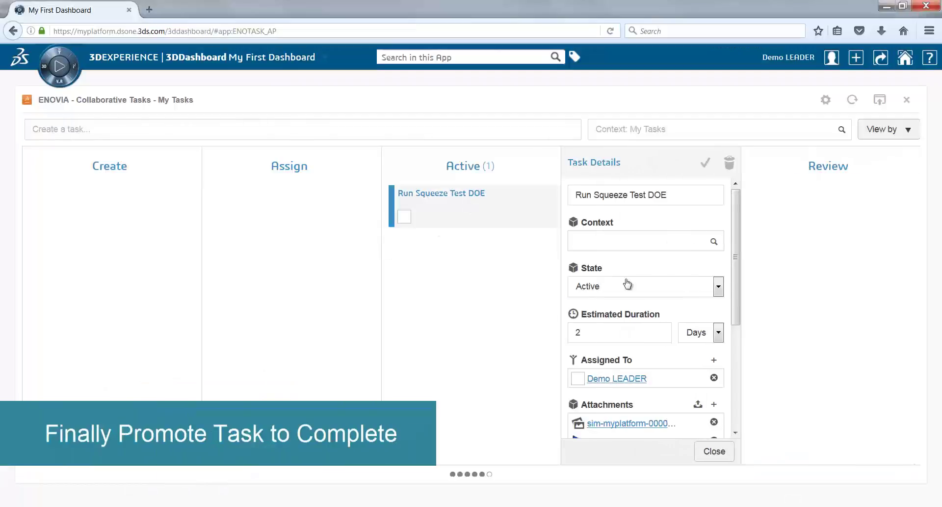
drag(736, 250, 749, 365)
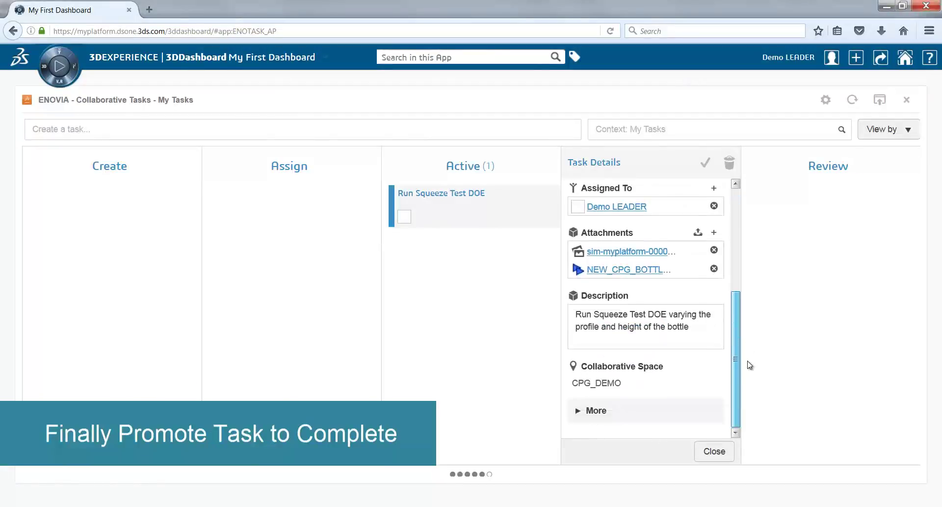
click(579, 411)
drag(737, 276, 737, 320)
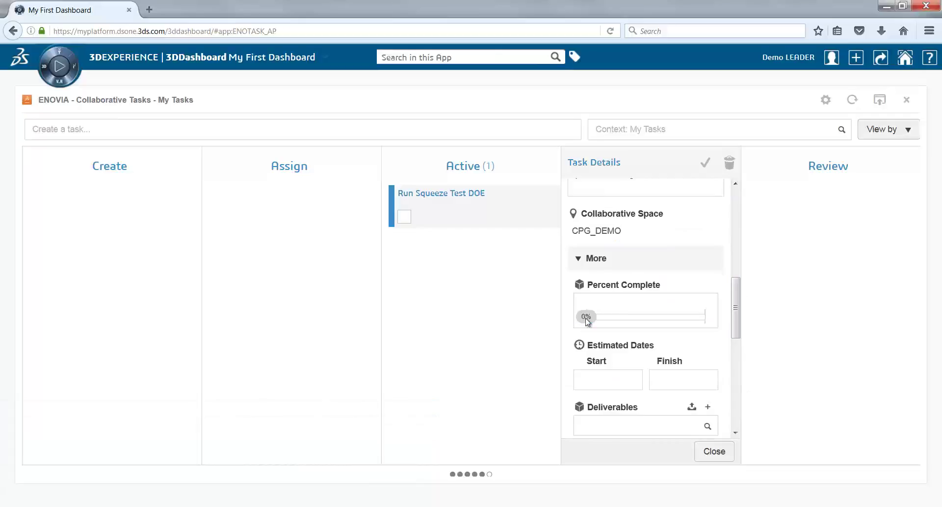
click(697, 318)
click(666, 450)
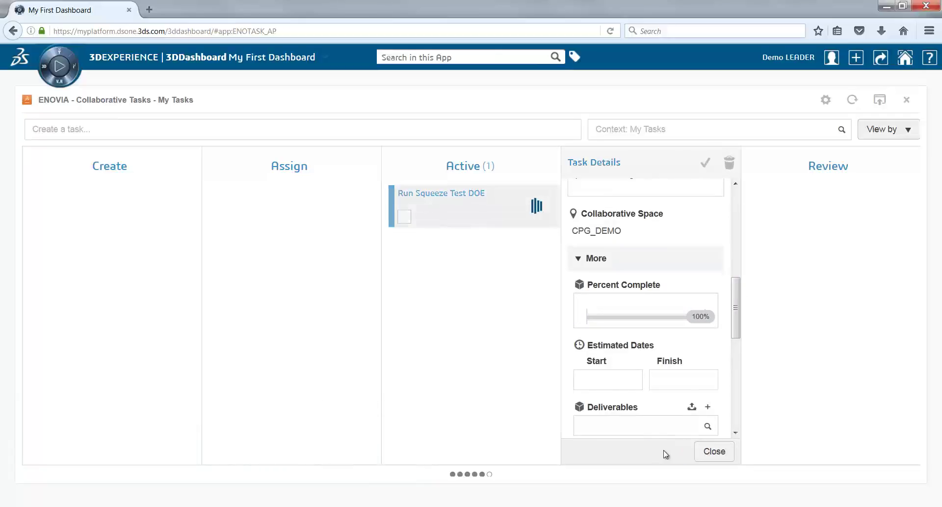